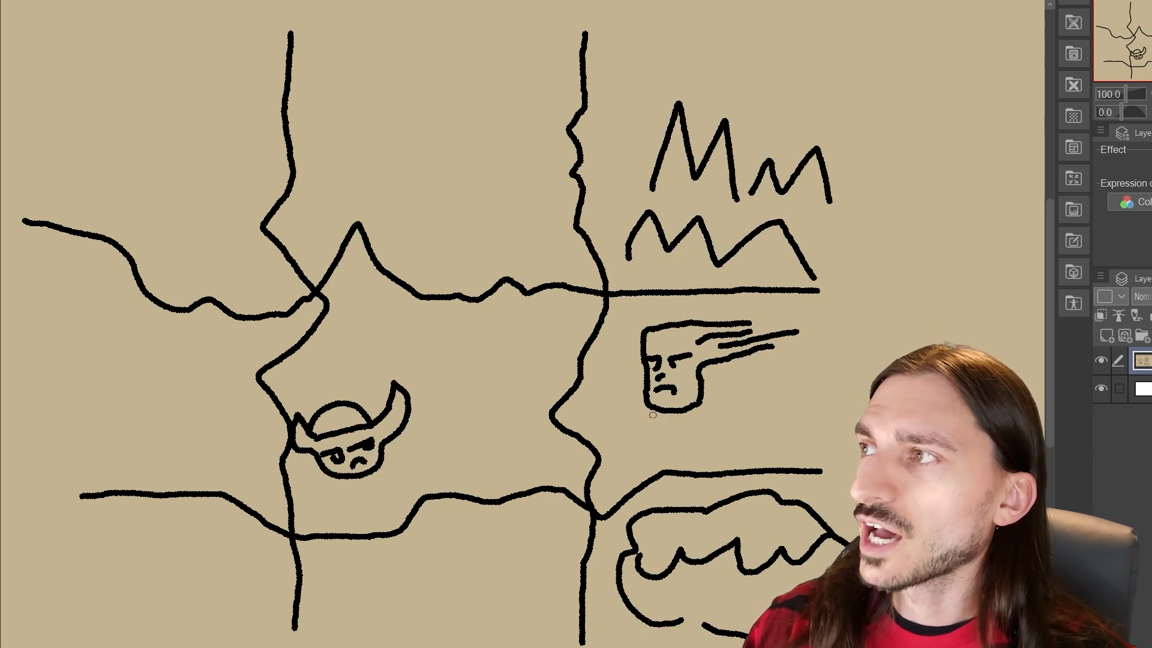
- Draw three round-topped trees on short trunks in the map's middle-left region
{"action": "mouse_move", "coordinate": [119, 447]}
{"action": "left_mouse_down"}
{"action": "mouse_move", "coordinate": [120, 406]}
{"action": "mouse_move", "coordinate": [90, 385]}
{"action": "mouse_move", "coordinate": [131, 376]}
{"action": "mouse_move", "coordinate": [107, 411]}
{"action": "left_mouse_up"}
{"action": "left_click_drag", "start_coordinate": [186, 440], "coordinate": [191, 395]}
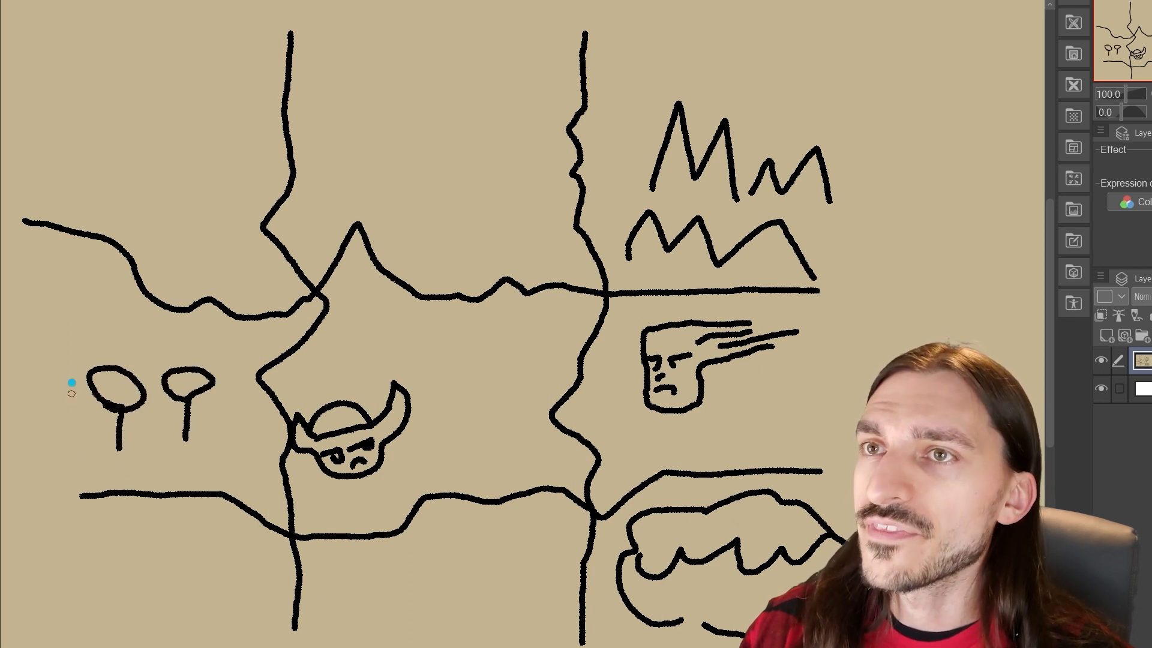
{"action": "mouse_move", "coordinate": [71, 393]}
{"action": "left_mouse_down"}
{"action": "mouse_move", "coordinate": [73, 342]}
{"action": "mouse_move", "coordinate": [44, 320]}
{"action": "mouse_move", "coordinate": [73, 346]}
{"action": "left_mouse_up"}
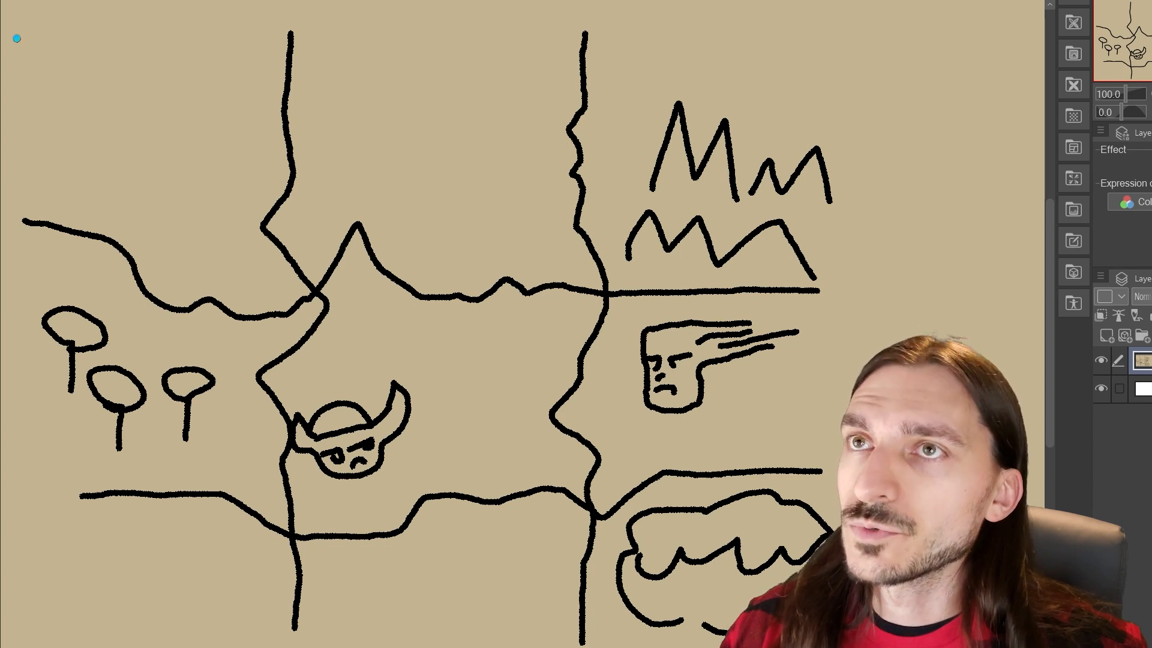
- Draw a wavy border along the map's northern edge and a jagged beard on the horned head
{"action": "mouse_move", "coordinate": [16, 38]}
{"action": "left_mouse_down"}
{"action": "mouse_move", "coordinate": [58, 61]}
{"action": "mouse_move", "coordinate": [156, 43]}
{"action": "mouse_move", "coordinate": [195, 58]}
{"action": "mouse_move", "coordinate": [284, 33]}
{"action": "mouse_move", "coordinate": [315, 41]}
{"action": "mouse_move", "coordinate": [387, 29]}
{"action": "mouse_move", "coordinate": [435, 48]}
{"action": "mouse_move", "coordinate": [493, 49]}
{"action": "mouse_move", "coordinate": [601, 27]}
{"action": "mouse_move", "coordinate": [653, 48]}
{"action": "mouse_move", "coordinate": [786, 39]}
{"action": "mouse_move", "coordinate": [879, 48]}
{"action": "mouse_move", "coordinate": [921, 65]}
{"action": "left_mouse_up"}
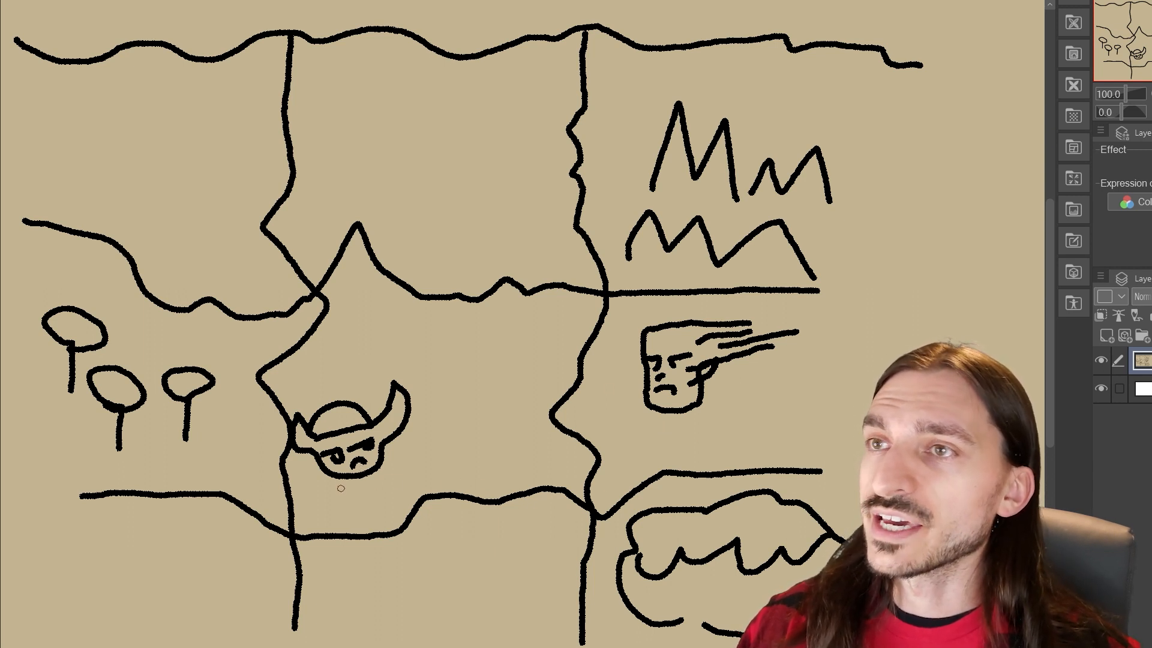
{"action": "mouse_move", "coordinate": [339, 478]}
{"action": "left_mouse_down"}
{"action": "mouse_move", "coordinate": [392, 497]}
{"action": "mouse_move", "coordinate": [445, 488]}
{"action": "mouse_move", "coordinate": [376, 460]}
{"action": "left_mouse_up"}
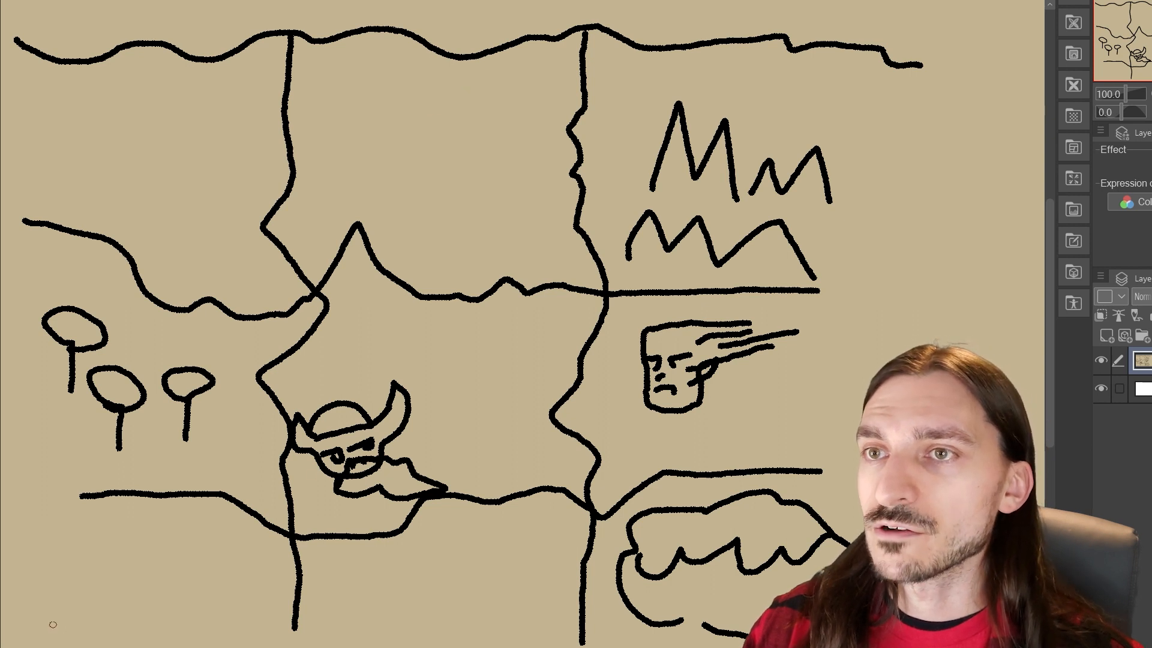
- Close the outline around the southwestern region and continue the border along the map's southern edge
{"action": "mouse_move", "coordinate": [43, 526]}
{"action": "left_mouse_down"}
{"action": "mouse_move", "coordinate": [180, 609]}
{"action": "mouse_move", "coordinate": [255, 630]}
{"action": "mouse_move", "coordinate": [294, 626]}
{"action": "left_mouse_up"}
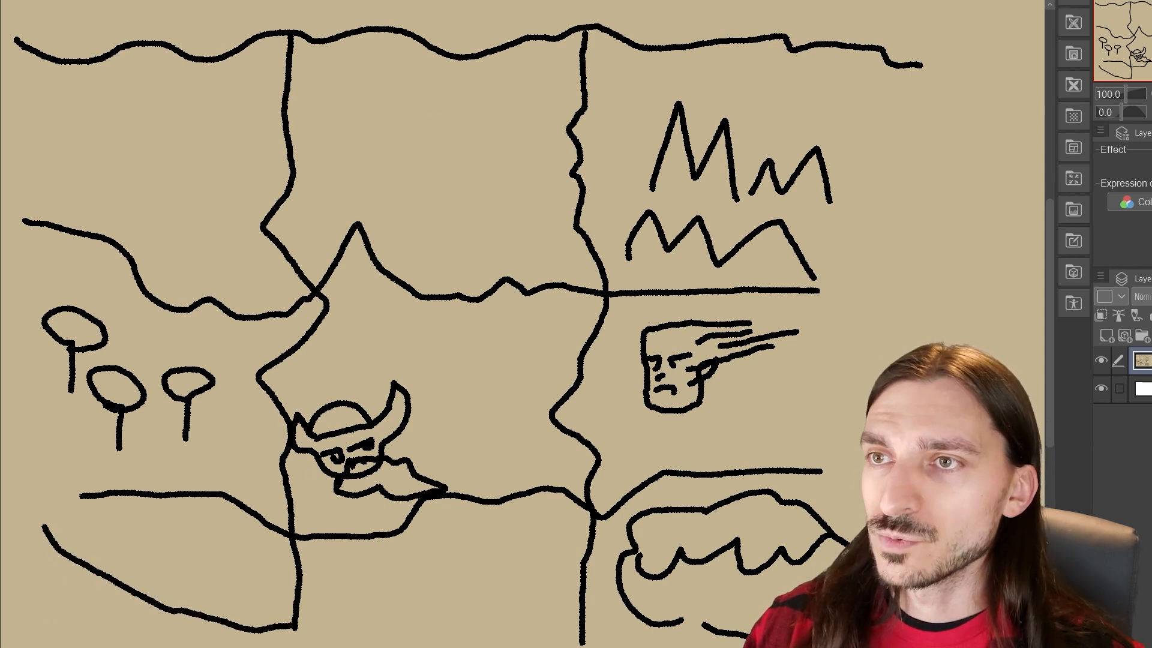
{"action": "mouse_move", "coordinate": [80, 496]}
{"action": "left_mouse_down"}
{"action": "mouse_move", "coordinate": [28, 501]}
{"action": "mouse_move", "coordinate": [43, 525]}
{"action": "left_mouse_up"}
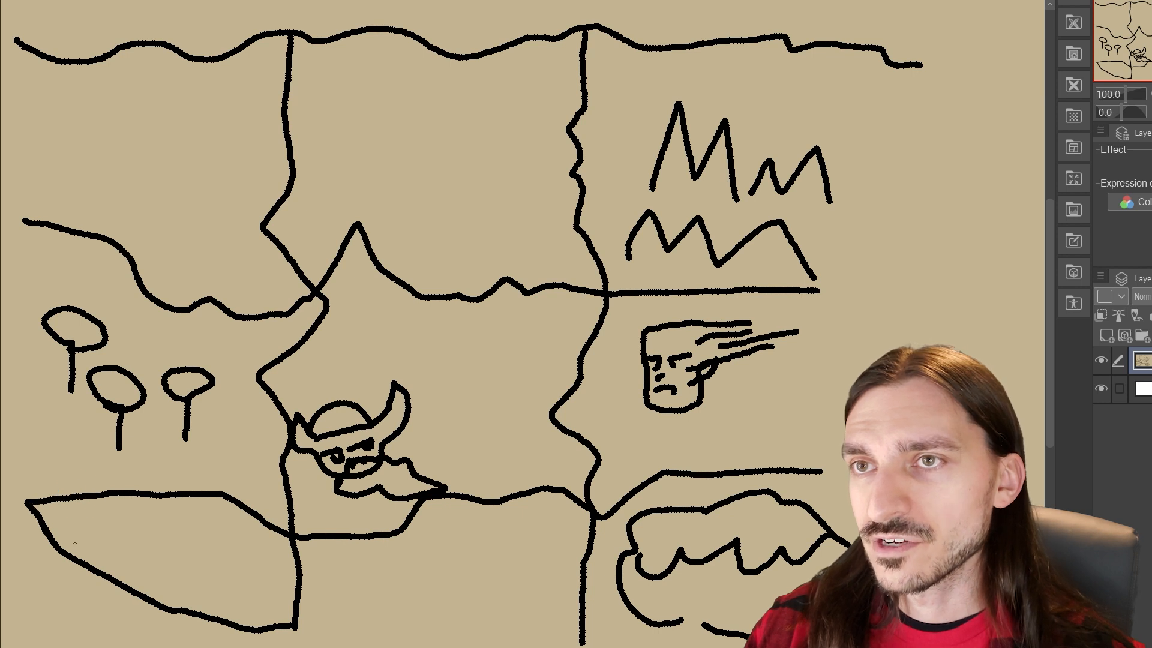
{"action": "left_click_drag", "start_coordinate": [294, 613], "coordinate": [528, 646]}
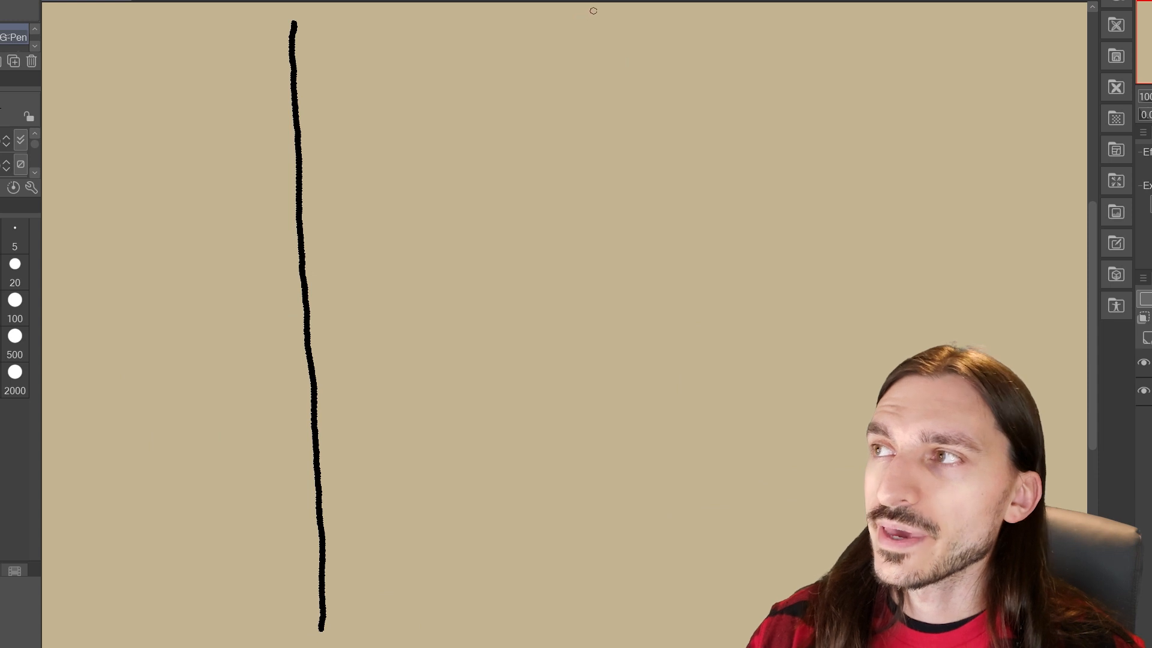
- Divide the cleared canvas into nine regions by adding a second vertical line and two irregular horizontal lines
{"action": "mouse_move", "coordinate": [593, 11]}
{"action": "left_mouse_down"}
{"action": "mouse_move", "coordinate": [603, 132]}
{"action": "mouse_move", "coordinate": [625, 210]}
{"action": "mouse_move", "coordinate": [612, 352]}
{"action": "mouse_move", "coordinate": [637, 647]}
{"action": "left_mouse_up"}
{"action": "mouse_move", "coordinate": [50, 234]}
{"action": "left_mouse_down"}
{"action": "mouse_move", "coordinate": [97, 222]}
{"action": "mouse_move", "coordinate": [160, 257]}
{"action": "mouse_move", "coordinate": [301, 253]}
{"action": "mouse_move", "coordinate": [362, 225]}
{"action": "mouse_move", "coordinate": [978, 236]}
{"action": "left_mouse_up"}
{"action": "left_click_drag", "start_coordinate": [59, 474], "coordinate": [870, 474]}
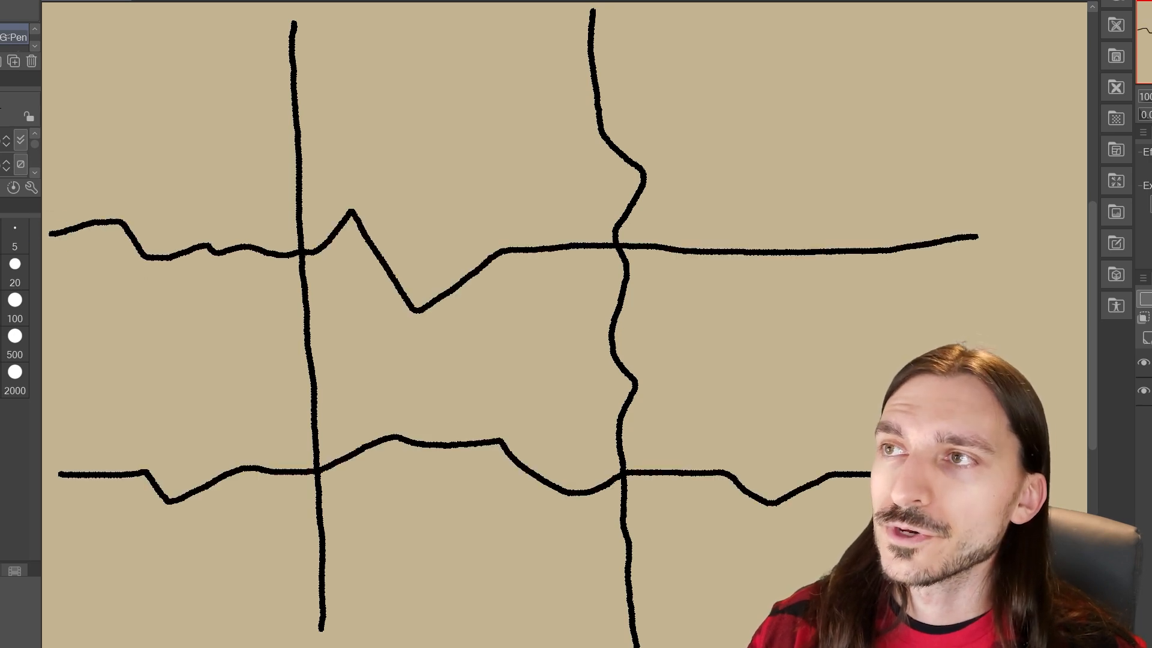
- Outline the nine-region map with a wavy northern border, a stepped eastern border and a wavy southern border
{"action": "scroll", "coordinate": [540, 324], "scroll_direction": "left", "scroll_amount": 1}
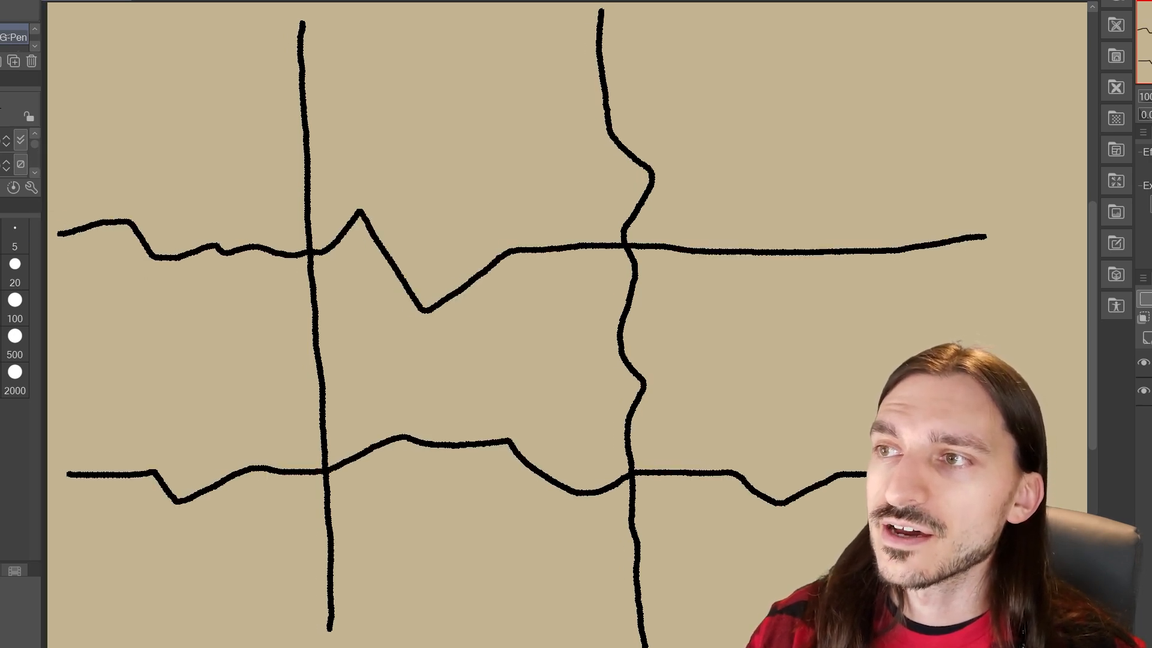
{"action": "scroll", "coordinate": [540, 324], "scroll_direction": "left", "scroll_amount": 2}
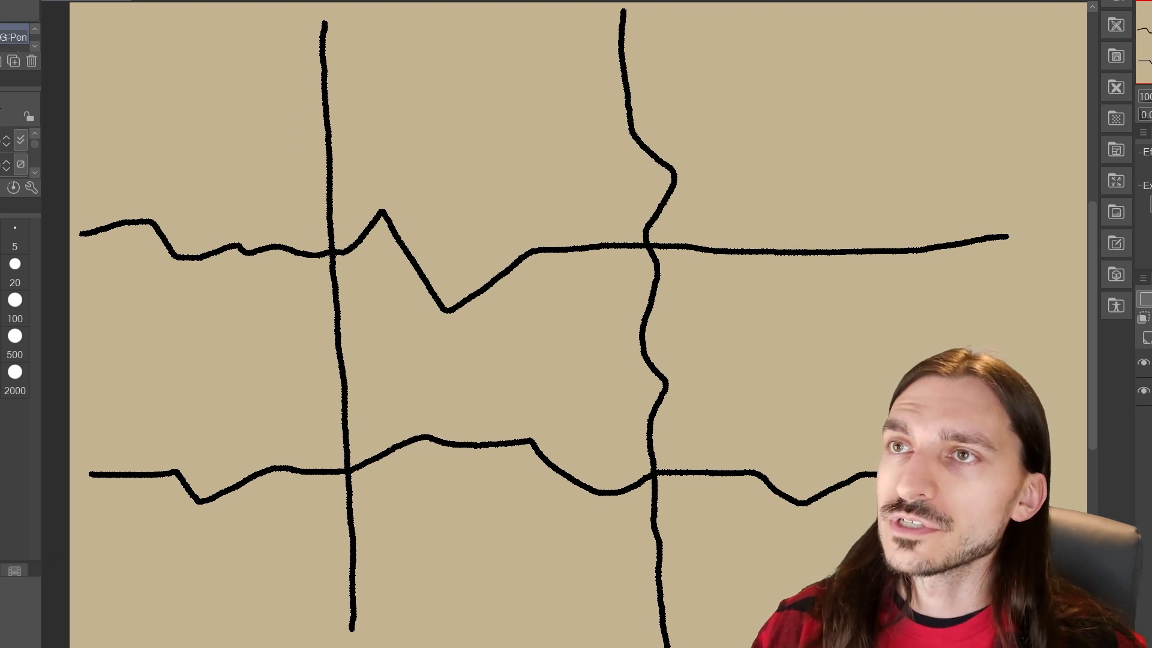
{"action": "scroll", "coordinate": [404, 251], "scroll_direction": "down", "scroll_amount": 1}
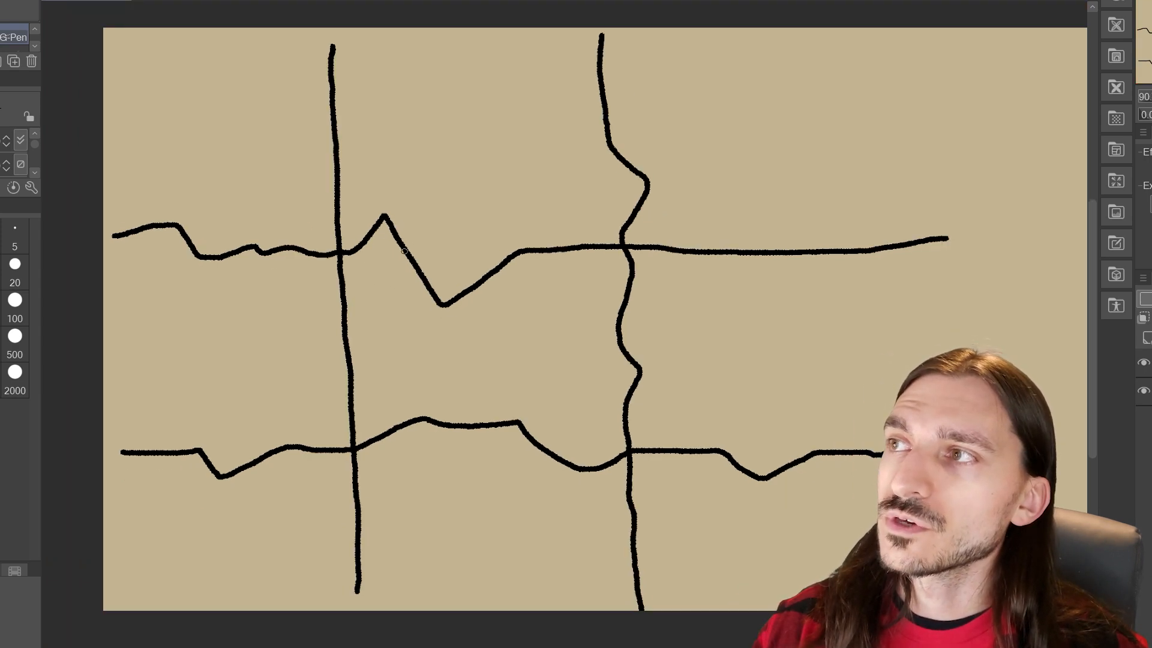
{"action": "scroll", "coordinate": [404, 251], "scroll_direction": "down", "scroll_amount": 1}
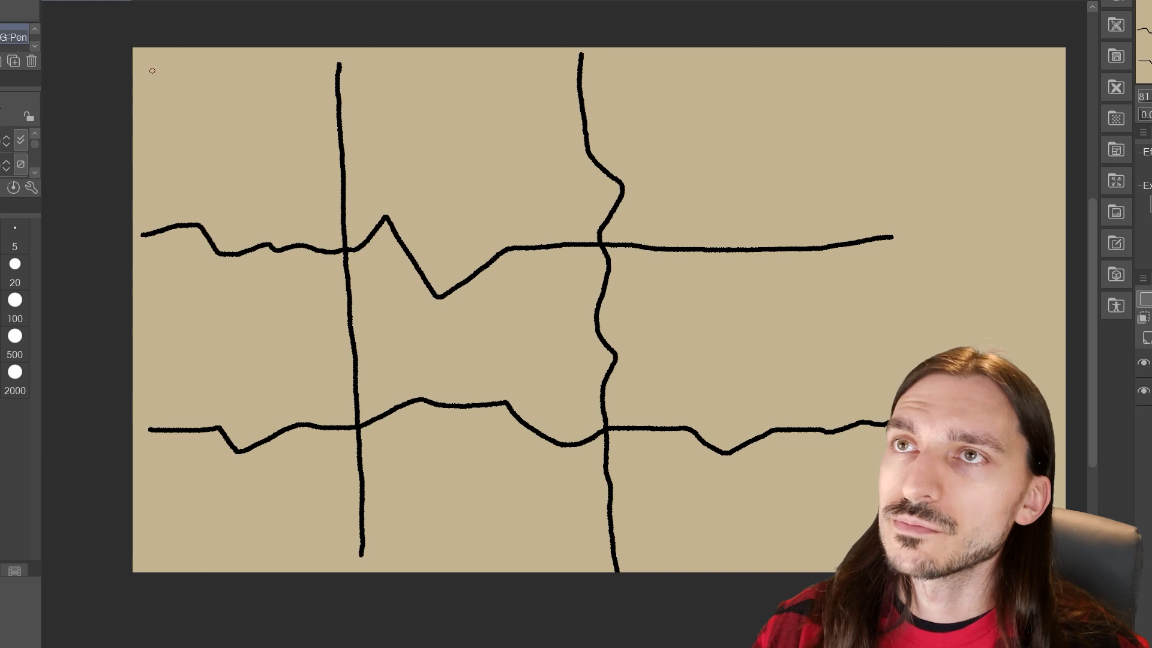
{"action": "mouse_move", "coordinate": [142, 105]}
{"action": "left_mouse_down"}
{"action": "mouse_move", "coordinate": [369, 66]}
{"action": "mouse_move", "coordinate": [459, 90]}
{"action": "mouse_move", "coordinate": [560, 57]}
{"action": "mouse_move", "coordinate": [847, 81]}
{"action": "mouse_move", "coordinate": [839, 172]}
{"action": "mouse_move", "coordinate": [902, 182]}
{"action": "mouse_move", "coordinate": [868, 335]}
{"action": "left_mouse_up"}
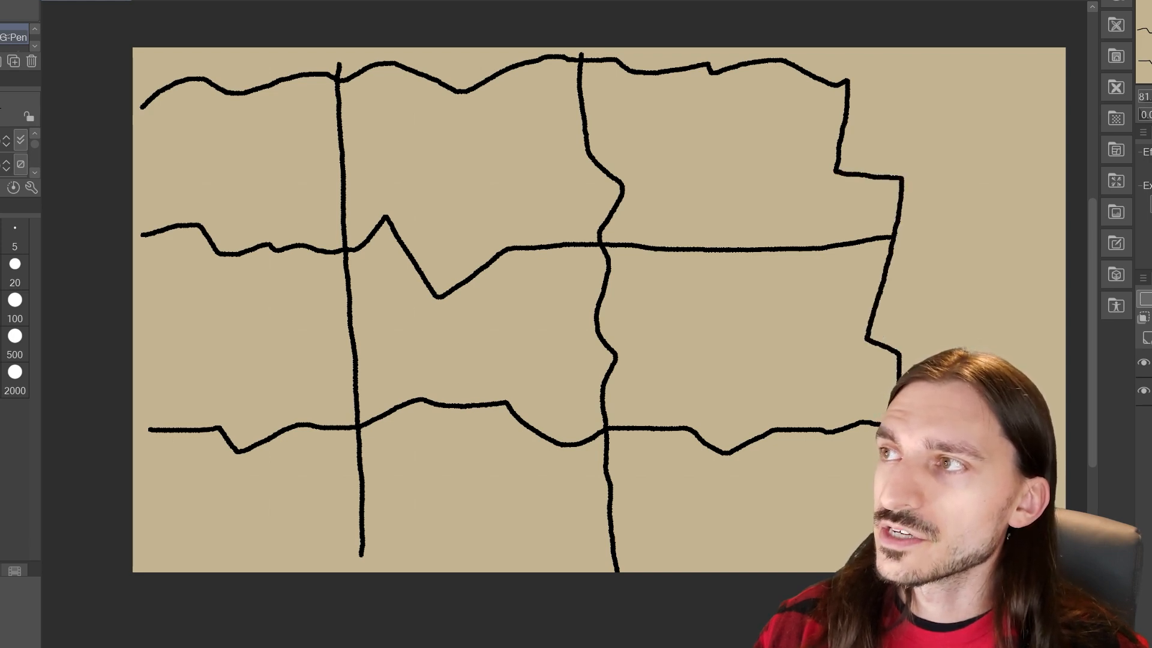
{"action": "mouse_move", "coordinate": [837, 570]}
{"action": "left_mouse_down"}
{"action": "mouse_move", "coordinate": [527, 538]}
{"action": "mouse_move", "coordinate": [396, 561]}
{"action": "mouse_move", "coordinate": [133, 558]}
{"action": "left_mouse_up"}
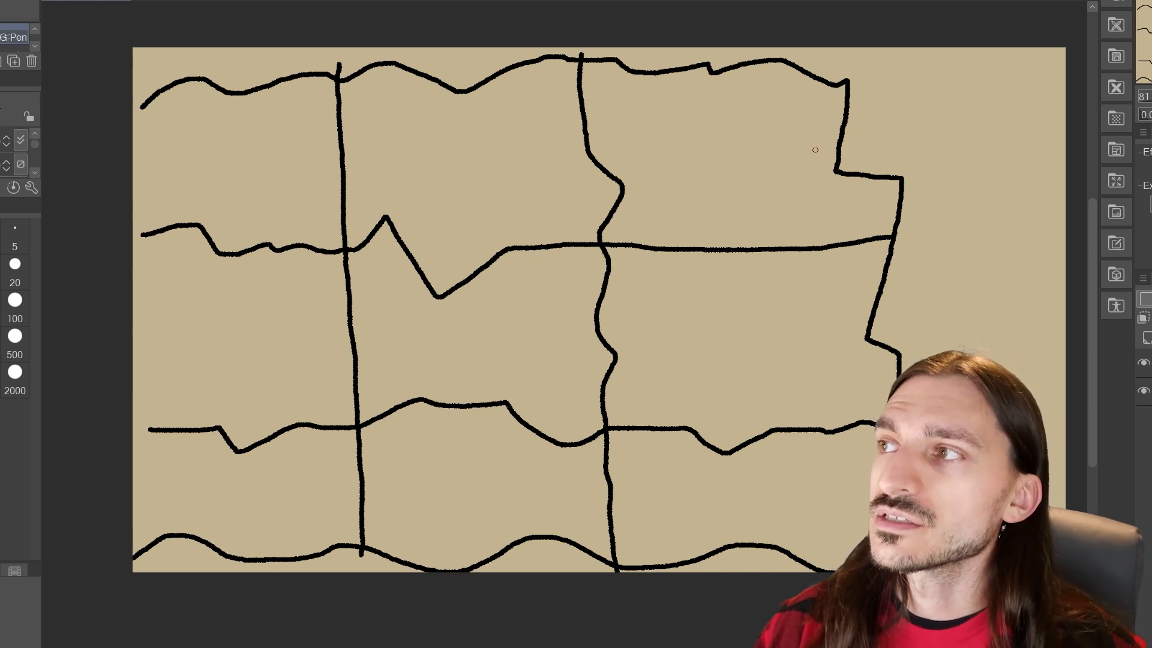
- Subdivide the northeastern region into smaller territories with two vertical and two horizontal lines
{"action": "left_click_drag", "start_coordinate": [663, 72], "coordinate": [665, 243]}
{"action": "left_click_drag", "start_coordinate": [782, 63], "coordinate": [788, 245]}
{"action": "left_click_drag", "start_coordinate": [585, 113], "coordinate": [839, 116]}
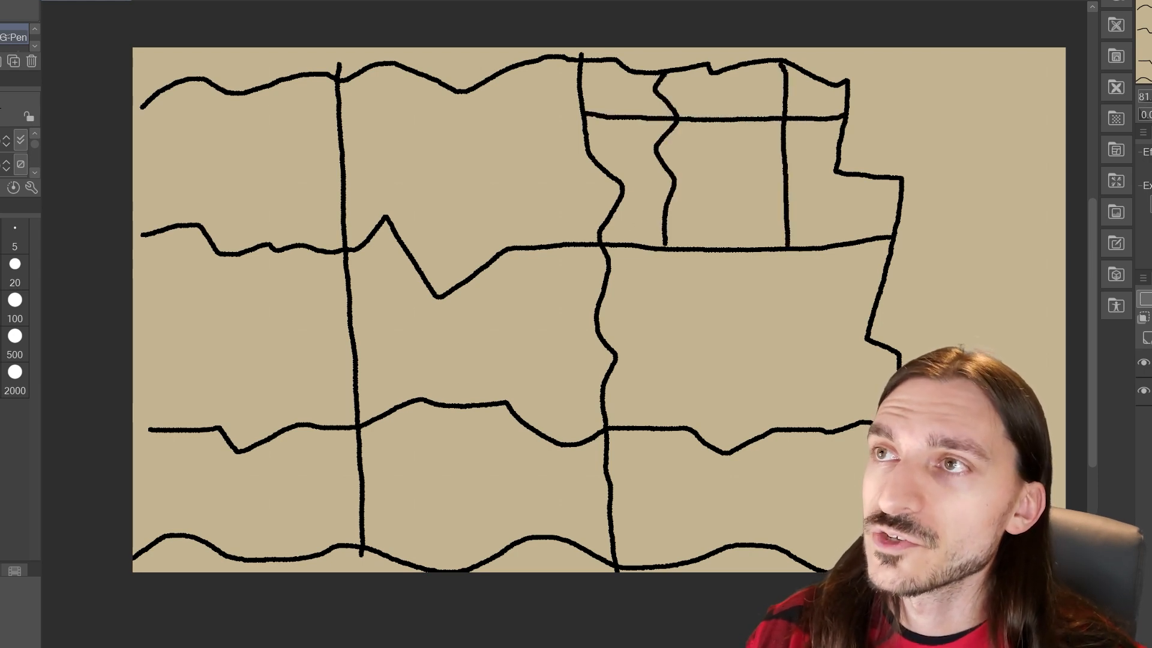
{"action": "mouse_move", "coordinate": [623, 187]}
{"action": "left_mouse_down"}
{"action": "mouse_move", "coordinate": [713, 183]}
{"action": "mouse_move", "coordinate": [732, 209]}
{"action": "mouse_move", "coordinate": [809, 209]}
{"action": "left_mouse_up"}
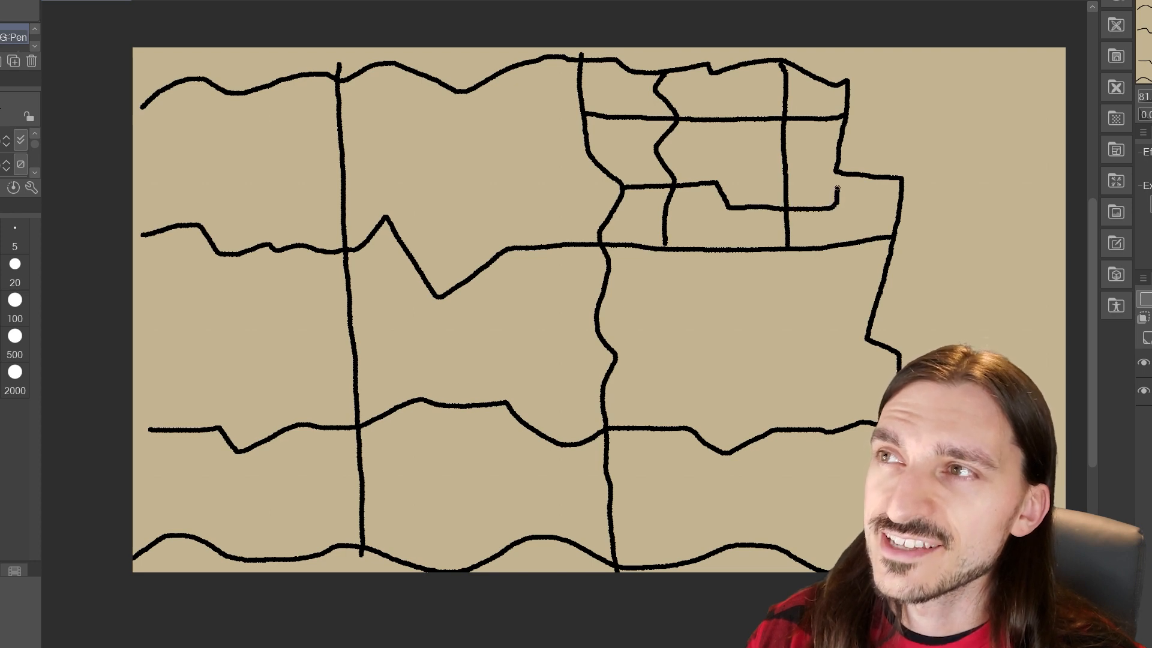
- Subdivide the middle-eastern region with two vertical lines, a crossing line and narrow strips along its southern edge
{"action": "left_click_drag", "start_coordinate": [787, 249], "coordinate": [814, 429]}
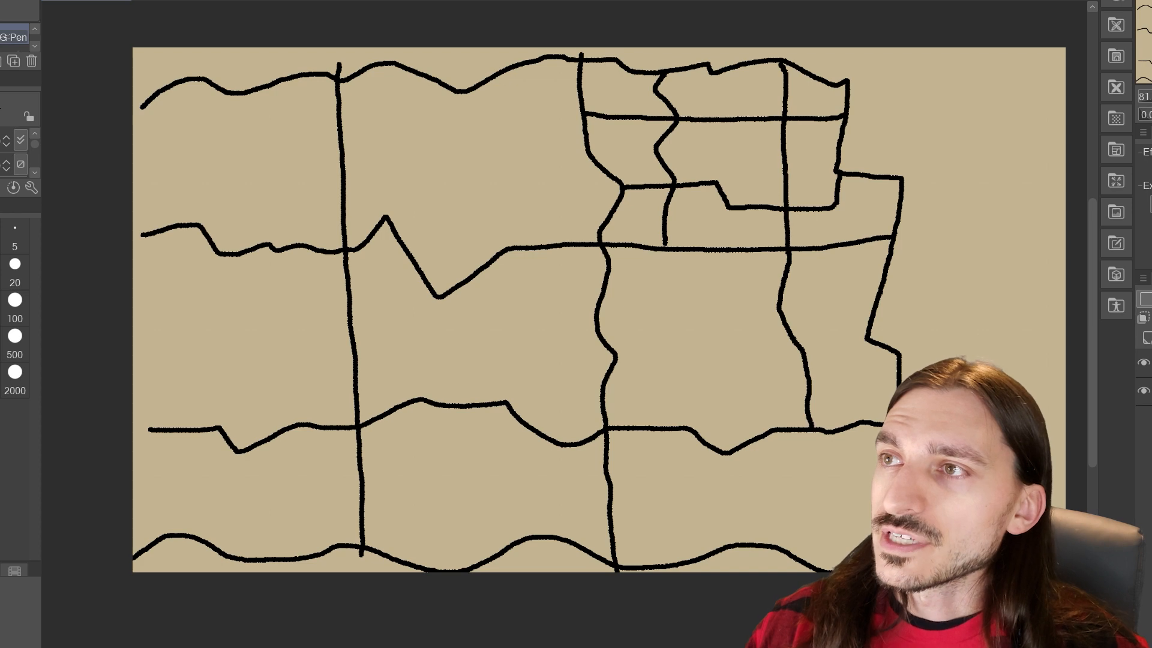
{"action": "mouse_move", "coordinate": [683, 428]}
{"action": "left_mouse_down"}
{"action": "mouse_move", "coordinate": [715, 345]}
{"action": "mouse_move", "coordinate": [728, 252]}
{"action": "left_mouse_up"}
{"action": "mouse_move", "coordinate": [606, 287]}
{"action": "left_mouse_down"}
{"action": "mouse_move", "coordinate": [710, 329]}
{"action": "mouse_move", "coordinate": [841, 330]}
{"action": "left_mouse_up"}
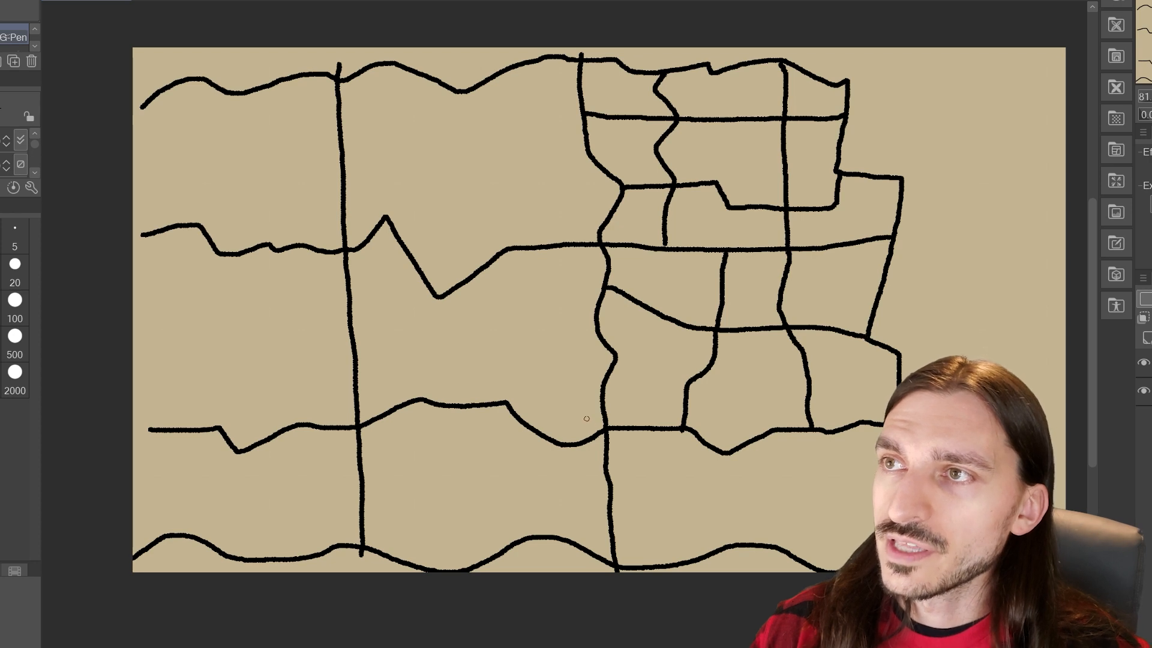
{"action": "left_click_drag", "start_coordinate": [607, 405], "coordinate": [677, 412]}
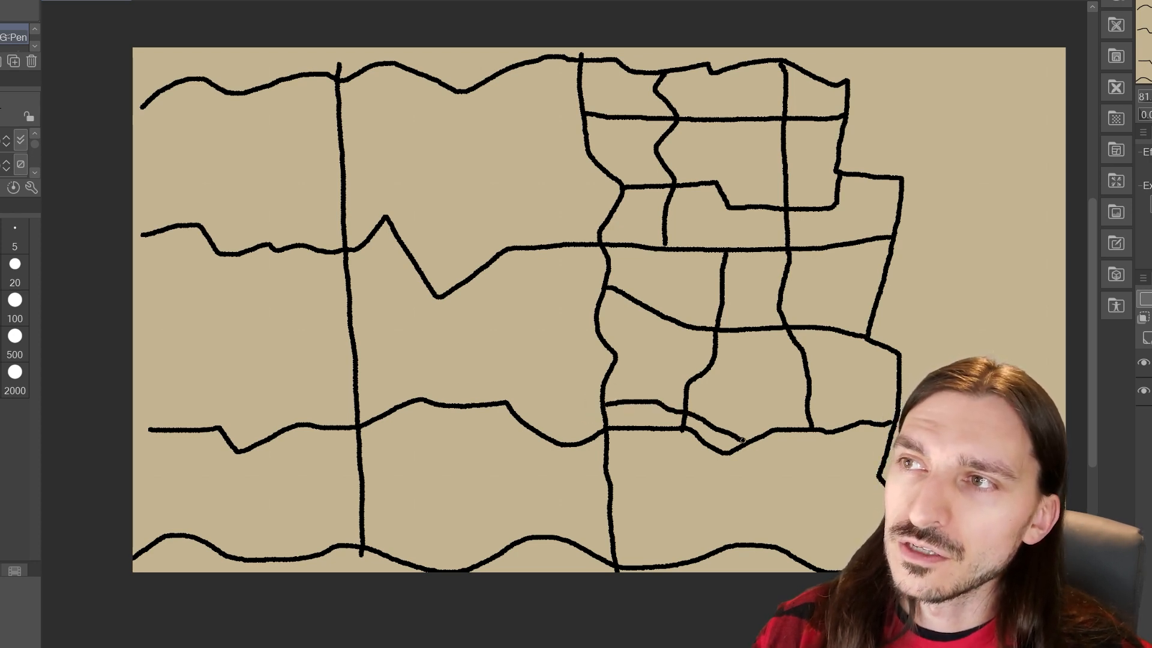
{"action": "left_click_drag", "start_coordinate": [813, 418], "coordinate": [834, 410]}
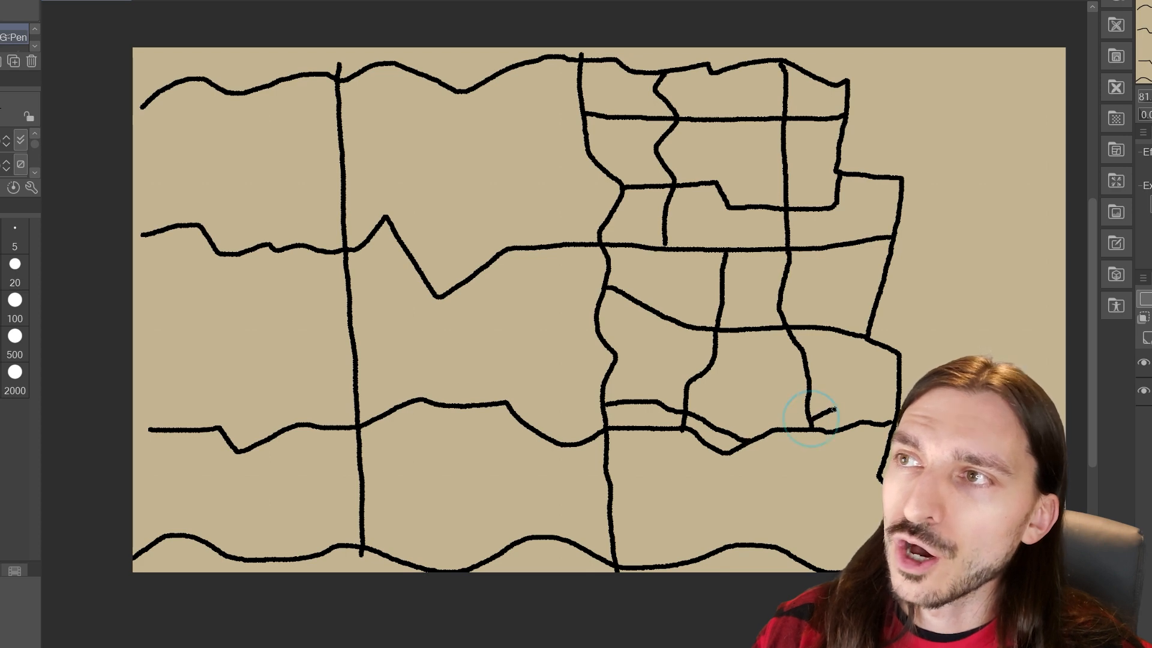
- Split the southeastern region into small territories and divide the south-central region with an angled line
{"action": "left_click_drag", "start_coordinate": [660, 432], "coordinate": [673, 563]}
{"action": "left_click_drag", "start_coordinate": [612, 488], "coordinate": [655, 483]}
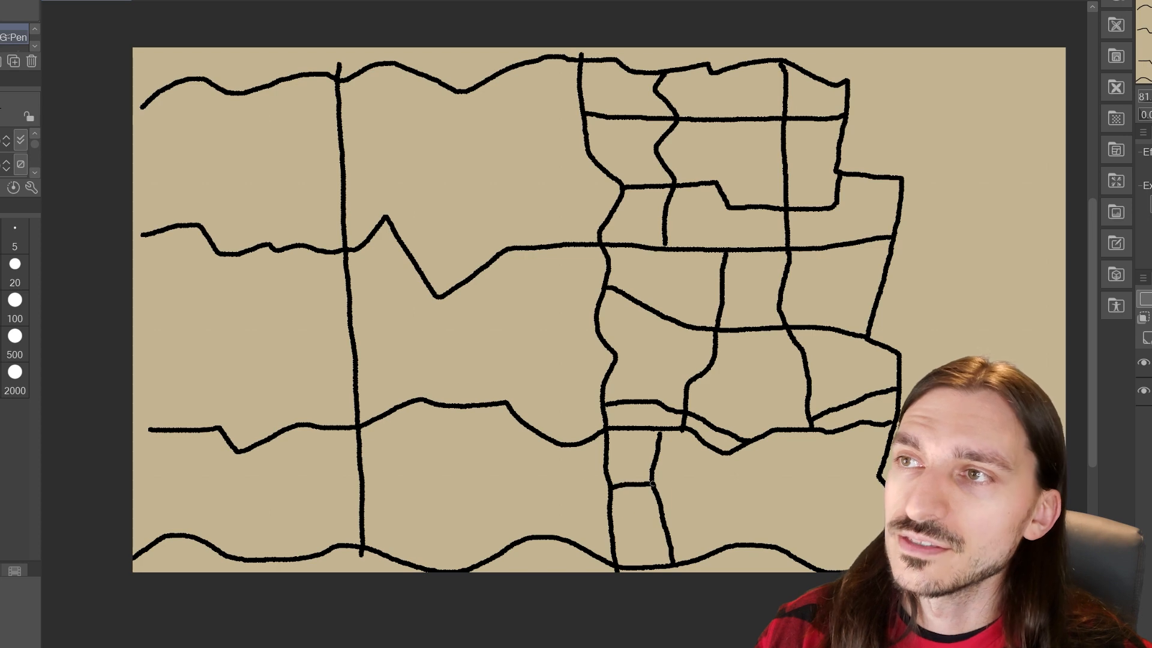
{"action": "left_click_drag", "start_coordinate": [526, 537], "coordinate": [519, 421]}
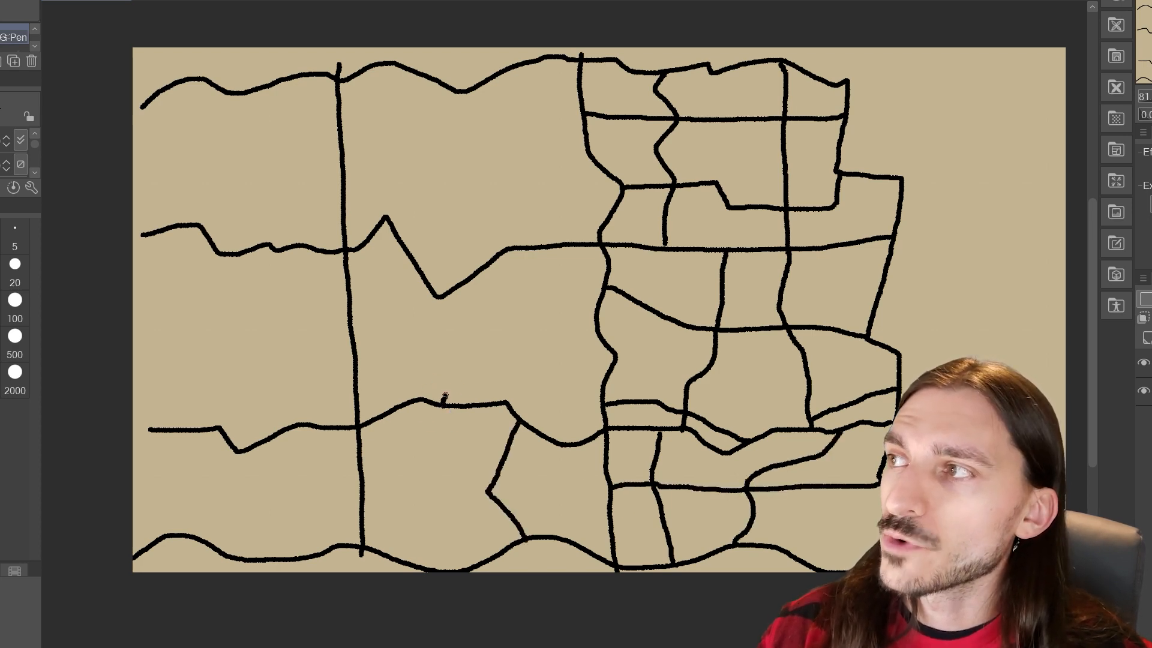
- Divide the central, north-central and northwestern regions with irregular curved lines
{"action": "mouse_move", "coordinate": [446, 397]}
{"action": "left_mouse_down"}
{"action": "mouse_move", "coordinate": [477, 328]}
{"action": "mouse_move", "coordinate": [465, 307]}
{"action": "left_mouse_up"}
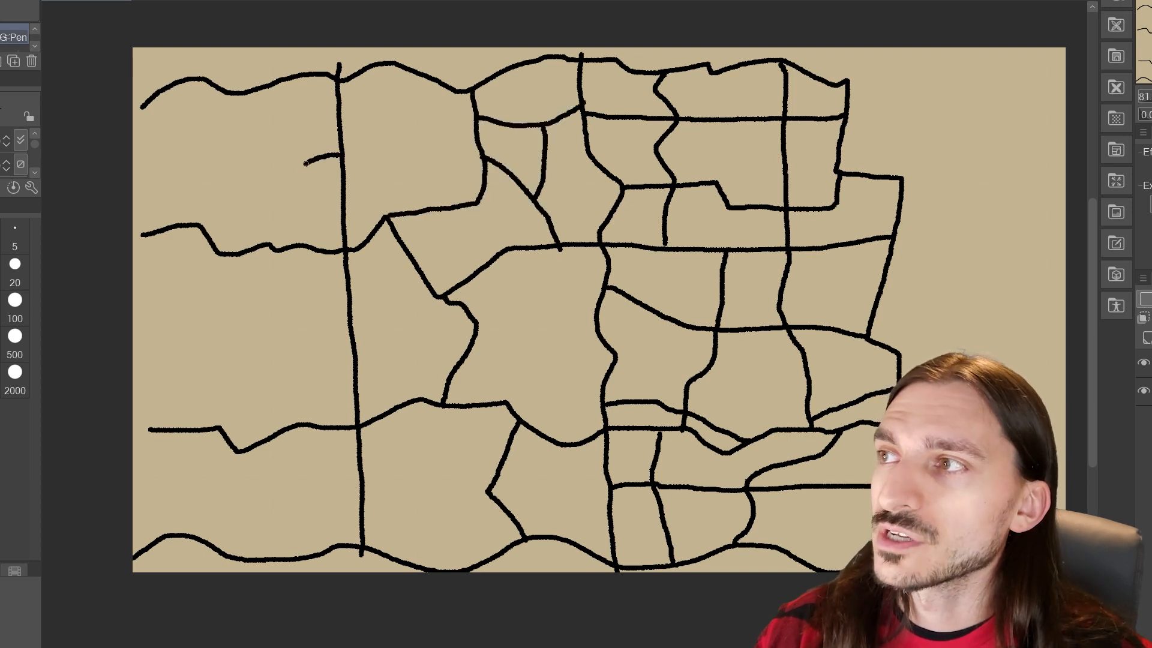
{"action": "mouse_move", "coordinate": [305, 163]}
{"action": "left_mouse_down"}
{"action": "mouse_move", "coordinate": [256, 208]}
{"action": "mouse_move", "coordinate": [243, 246]}
{"action": "left_mouse_up"}
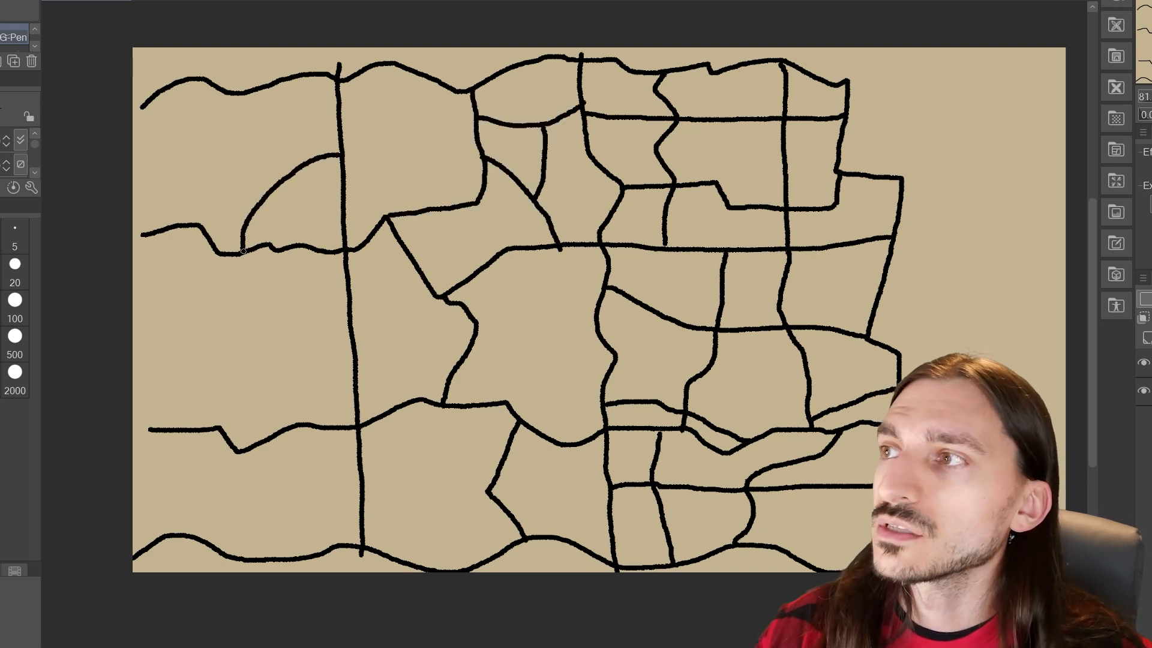
{"action": "left_click_drag", "start_coordinate": [286, 178], "coordinate": [178, 82]}
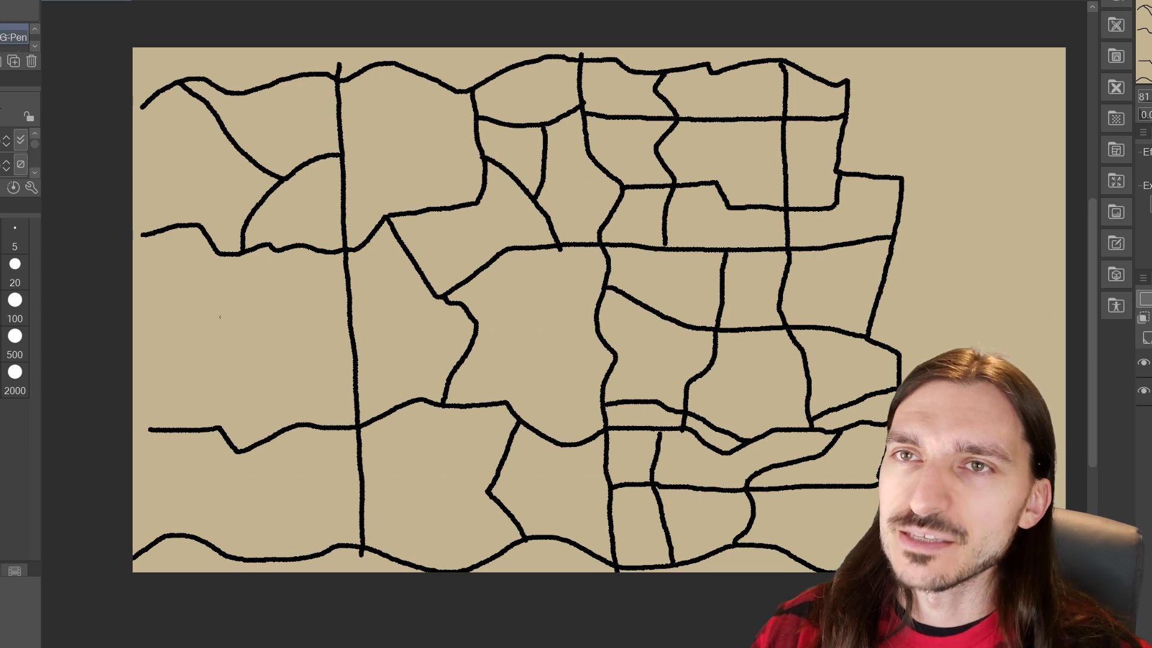
- Split the southwestern region into narrow wedges with seven lines fanning out from the notch in its northern border
{"action": "left_click_drag", "start_coordinate": [237, 451], "coordinate": [176, 534]}
{"action": "left_click_drag", "start_coordinate": [239, 455], "coordinate": [206, 543]}
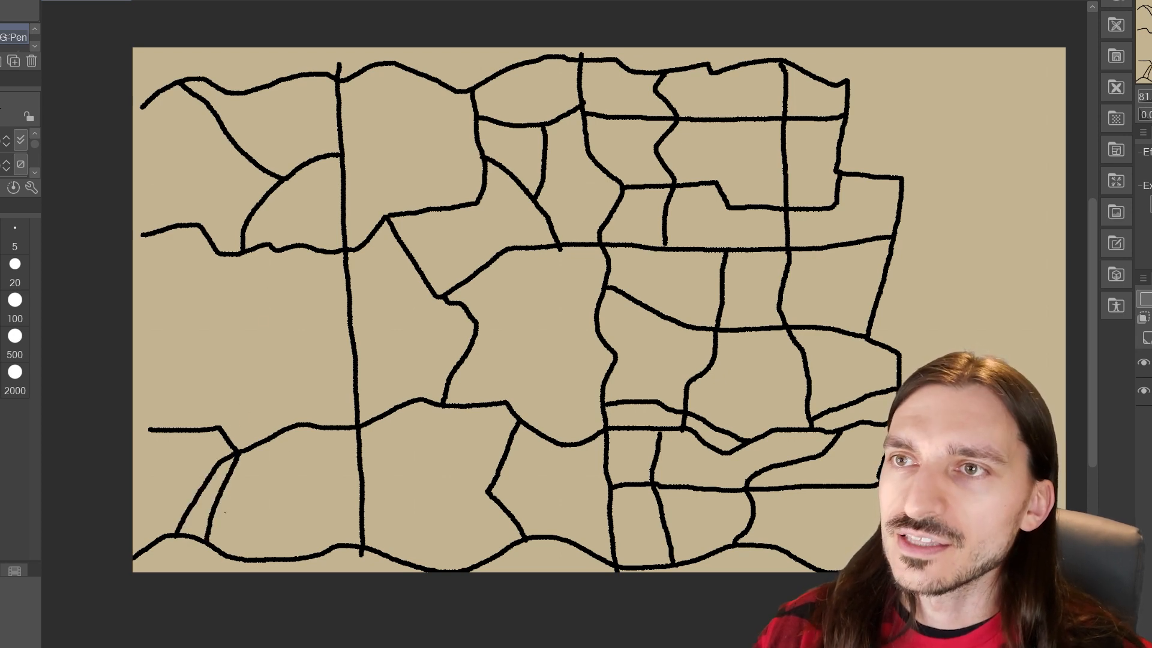
{"action": "mouse_move", "coordinate": [241, 453]}
{"action": "left_mouse_down"}
{"action": "mouse_move", "coordinate": [232, 510]}
{"action": "mouse_move", "coordinate": [250, 559]}
{"action": "left_mouse_up"}
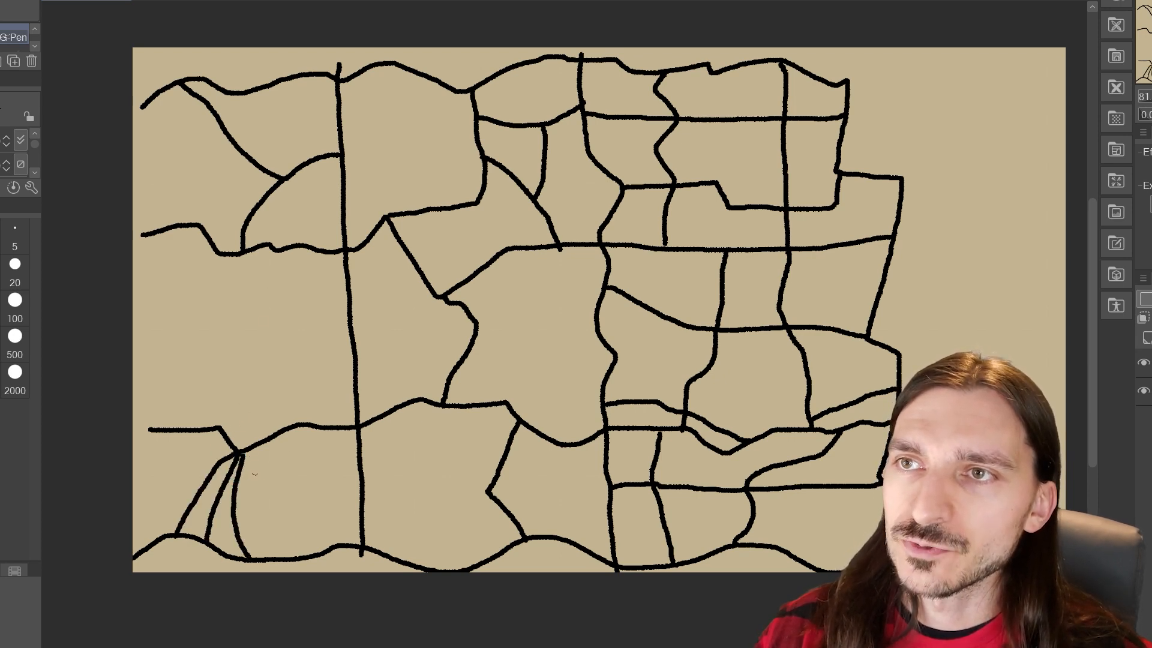
{"action": "mouse_move", "coordinate": [248, 452]}
{"action": "left_mouse_down"}
{"action": "mouse_move", "coordinate": [255, 487]}
{"action": "mouse_move", "coordinate": [304, 558]}
{"action": "left_mouse_up"}
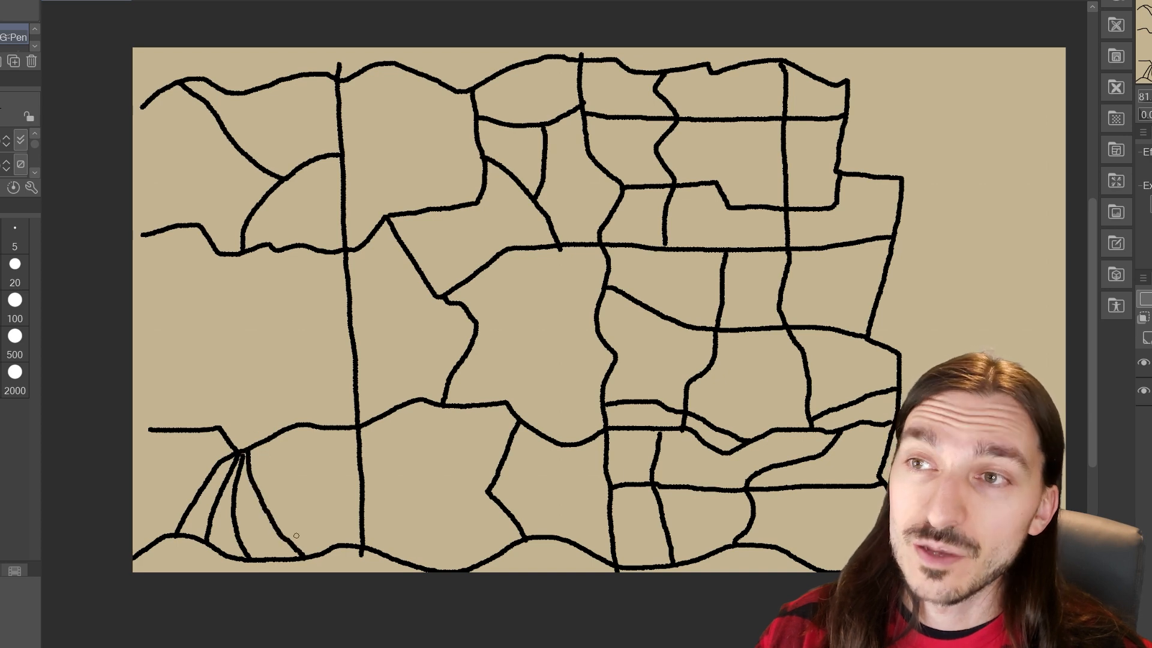
{"action": "mouse_move", "coordinate": [248, 450]}
{"action": "left_mouse_down"}
{"action": "mouse_move", "coordinate": [296, 499]}
{"action": "mouse_move", "coordinate": [361, 532]}
{"action": "left_mouse_up"}
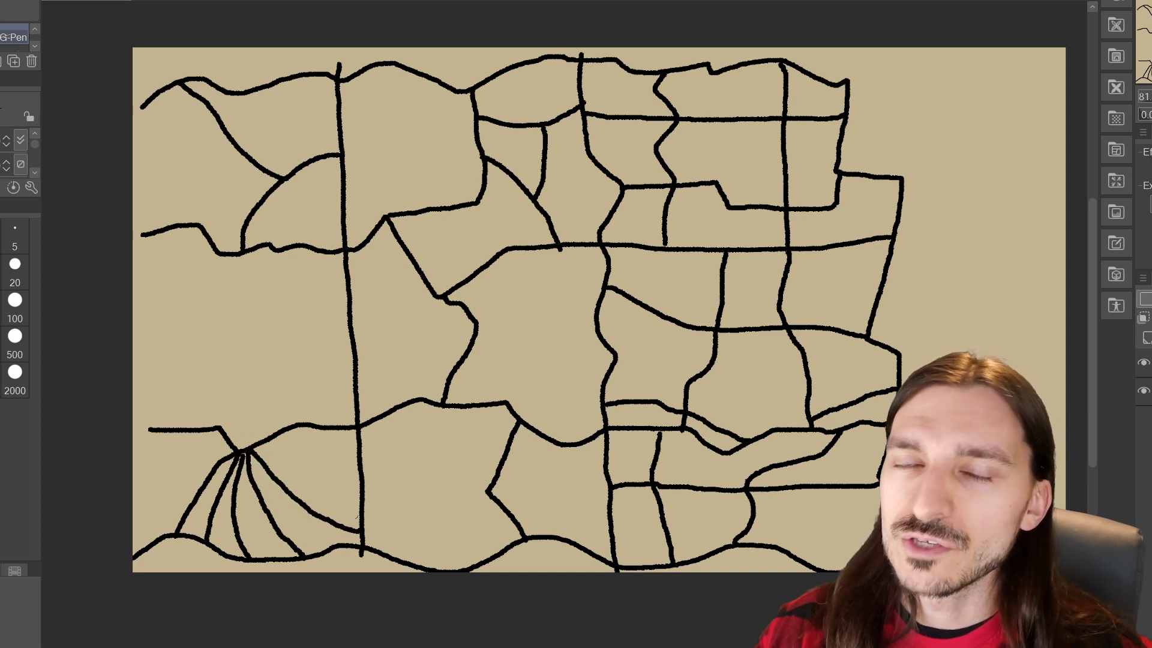
{"action": "left_click_drag", "start_coordinate": [247, 452], "coordinate": [360, 479]}
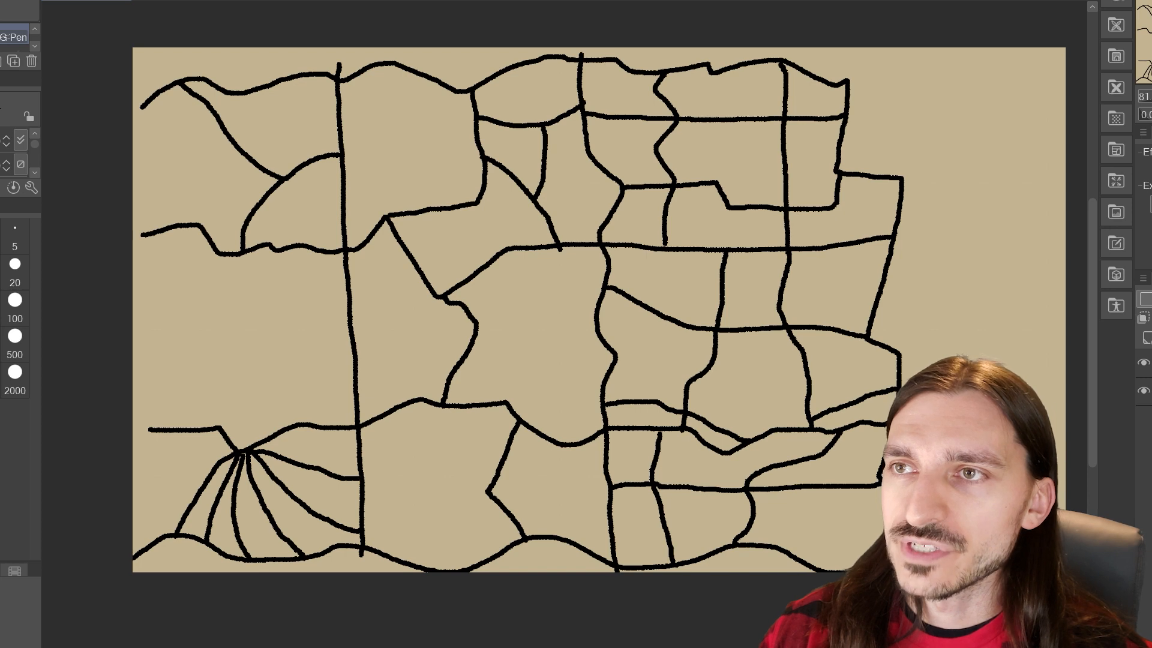
{"action": "left_click_drag", "start_coordinate": [241, 449], "coordinate": [138, 478]}
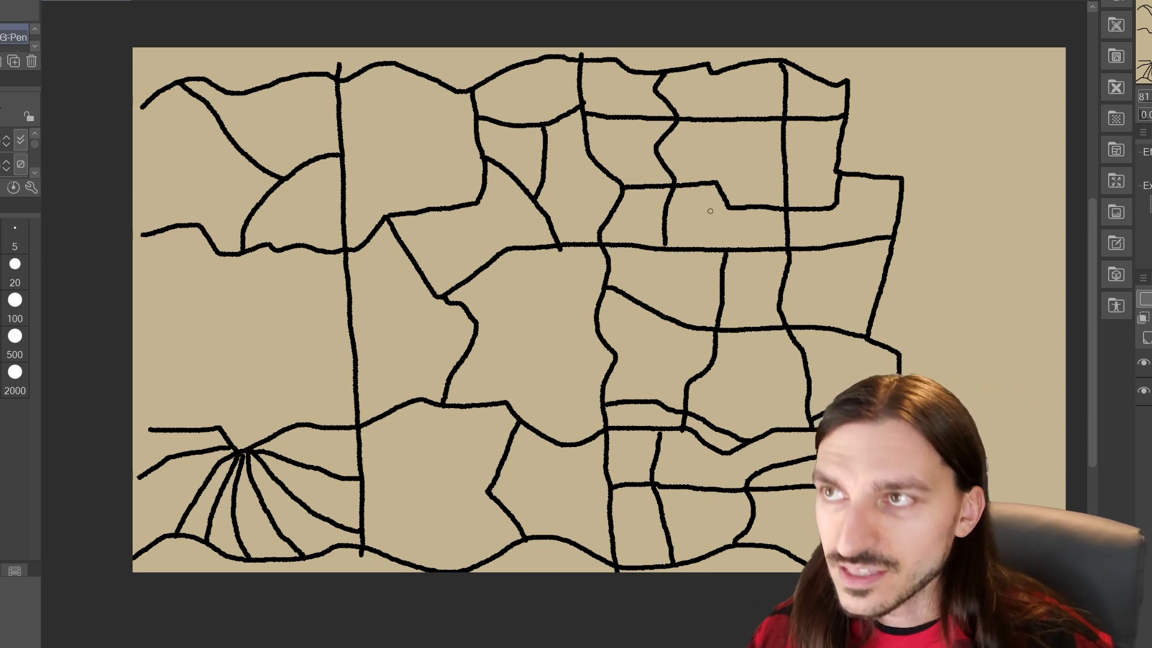
- Mark seven territories in the northeastern and middle-eastern regions with red dots
{"action": "left_click_drag", "start_coordinate": [818, 278], "coordinate": [822, 269]}
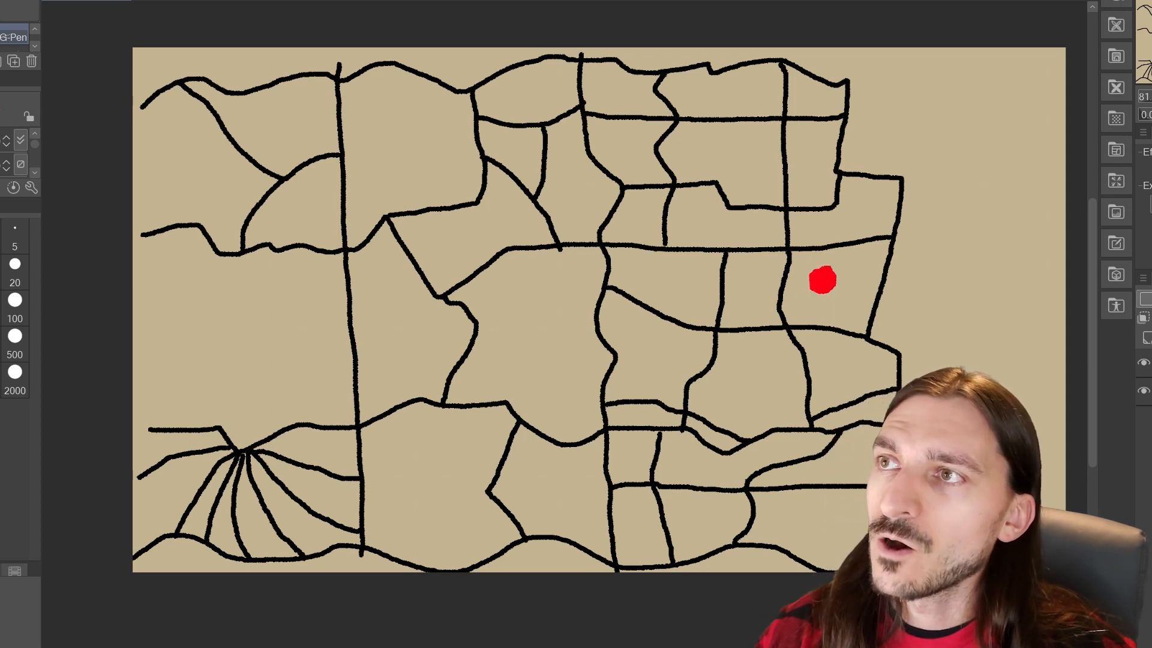
{"action": "left_click_drag", "start_coordinate": [746, 308], "coordinate": [752, 309]}
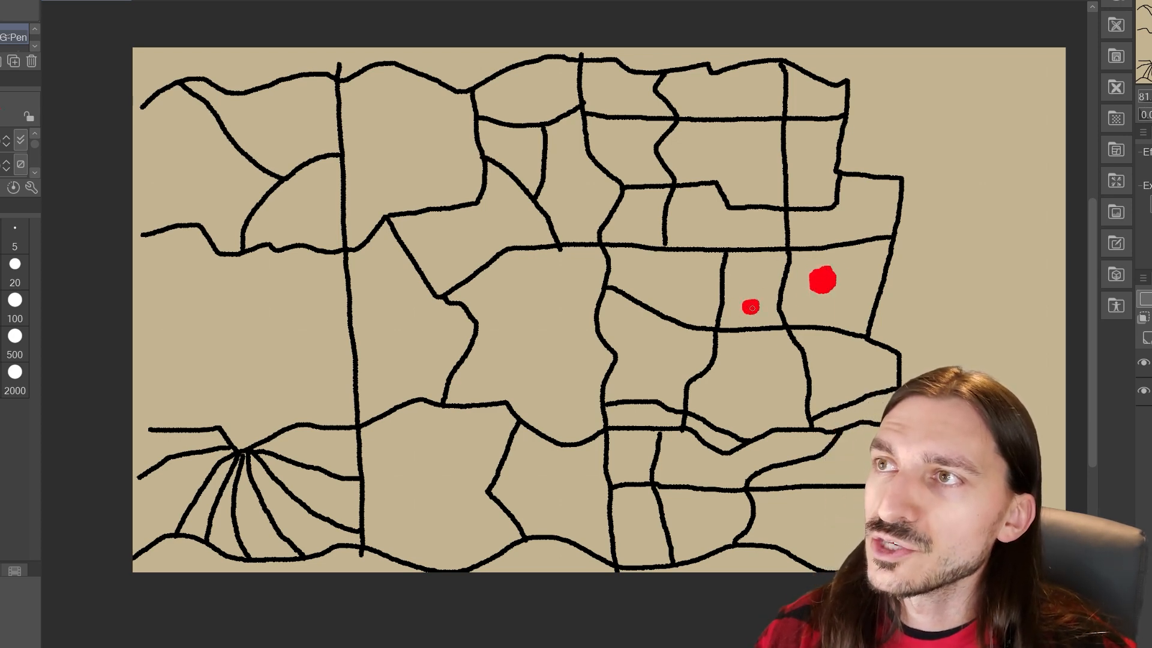
{"action": "left_click_drag", "start_coordinate": [716, 224], "coordinate": [712, 221]}
{"action": "left_click_drag", "start_coordinate": [702, 147], "coordinate": [713, 144]}
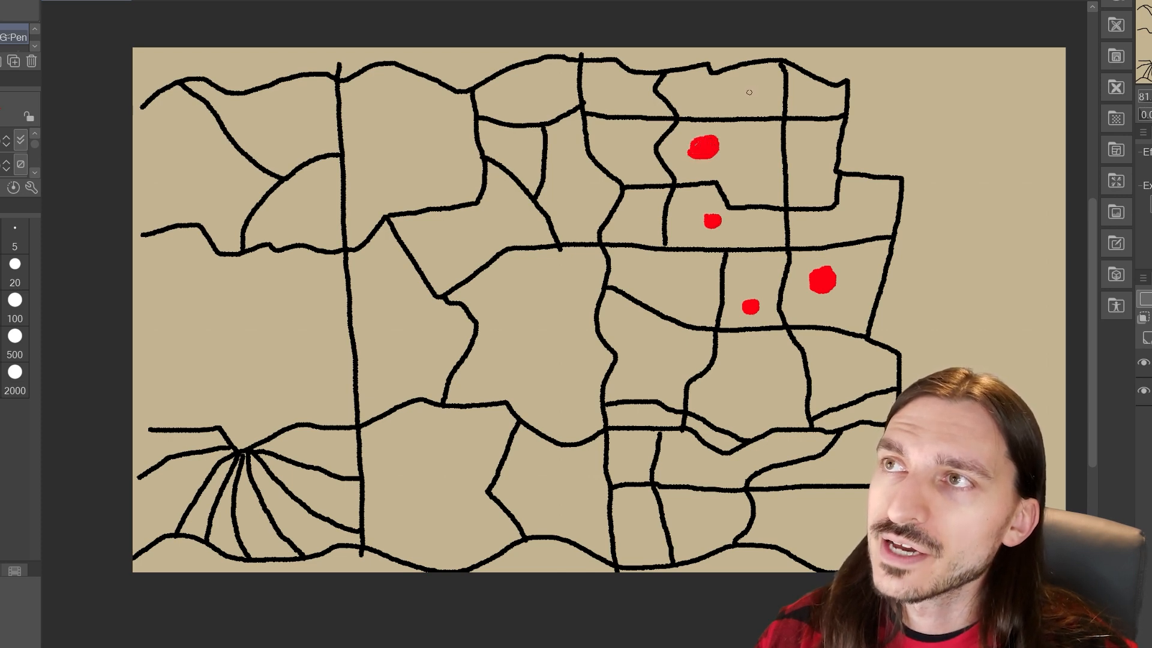
{"action": "left_click_drag", "start_coordinate": [760, 89], "coordinate": [810, 100]}
{"action": "left_click_drag", "start_coordinate": [803, 168], "coordinate": [804, 168]}
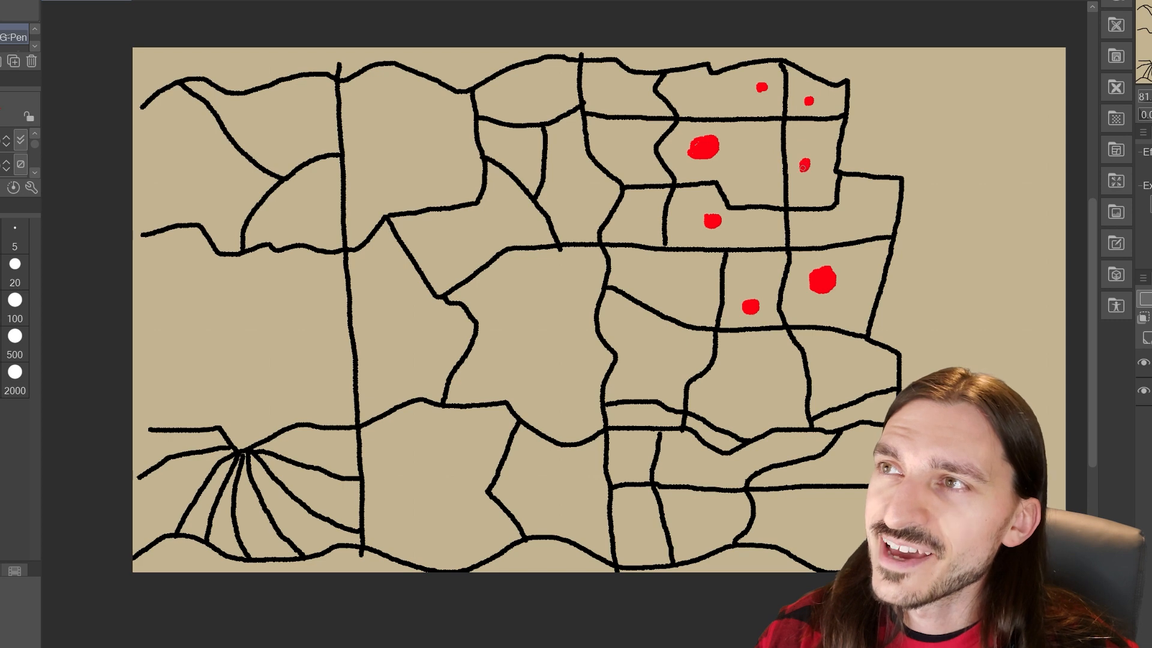
- Mark three more territories in the middle-eastern and southeastern regions with red dots
{"action": "left_click_drag", "start_coordinate": [811, 528], "coordinate": [815, 524]}
{"action": "left_click_drag", "start_coordinate": [832, 376], "coordinate": [838, 366]}
{"action": "left_click_drag", "start_coordinate": [747, 397], "coordinate": [750, 390]}
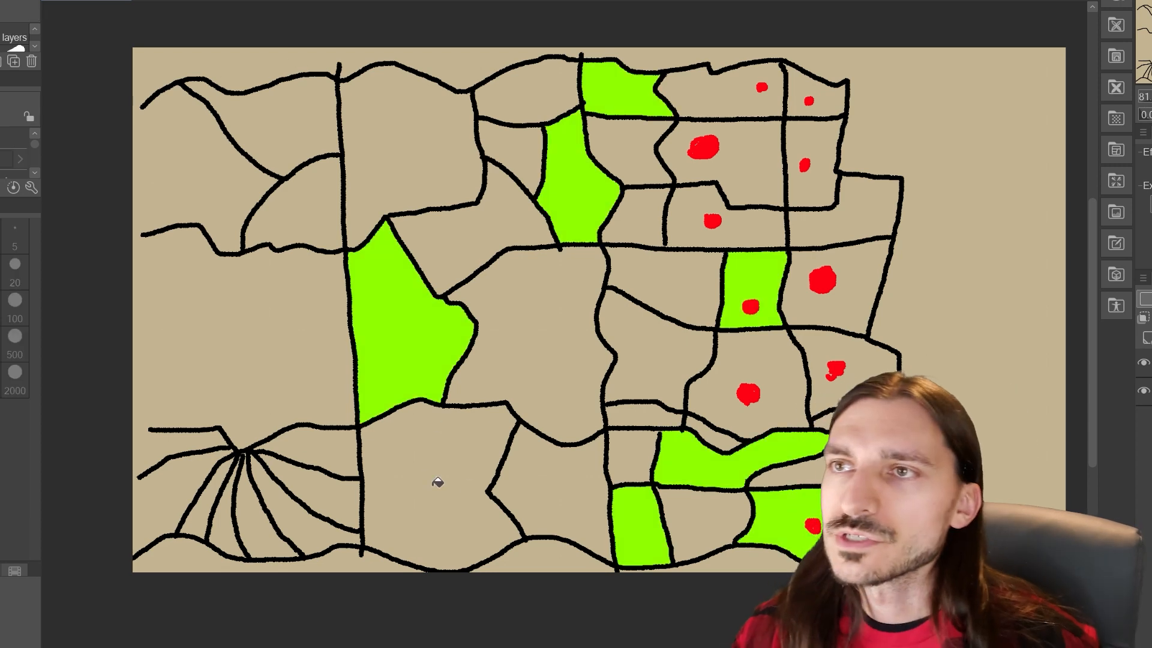
- Fill four territories between the south-central region and the northeast with dark green, and undo a trial dark red fill of the open western region
{"action": "left_click", "coordinate": [441, 480]}
{"action": "left_click", "coordinate": [662, 341]}
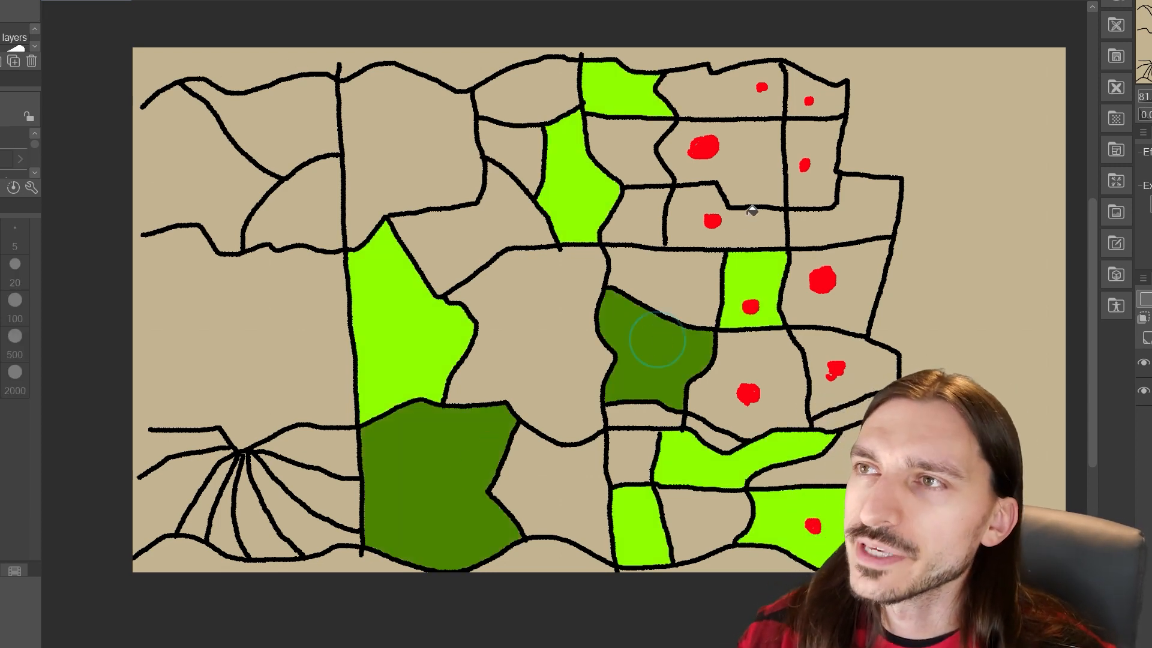
{"action": "left_click", "coordinate": [751, 215]}
{"action": "left_click", "coordinate": [750, 95]}
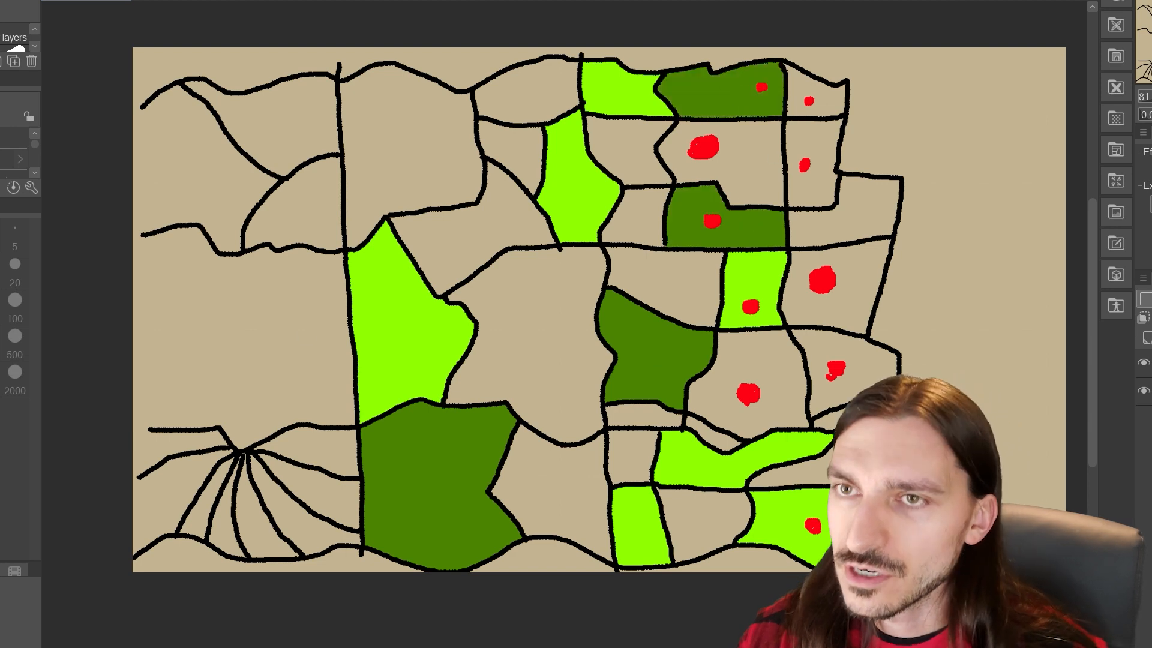
{"action": "left_click", "coordinate": [188, 357]}
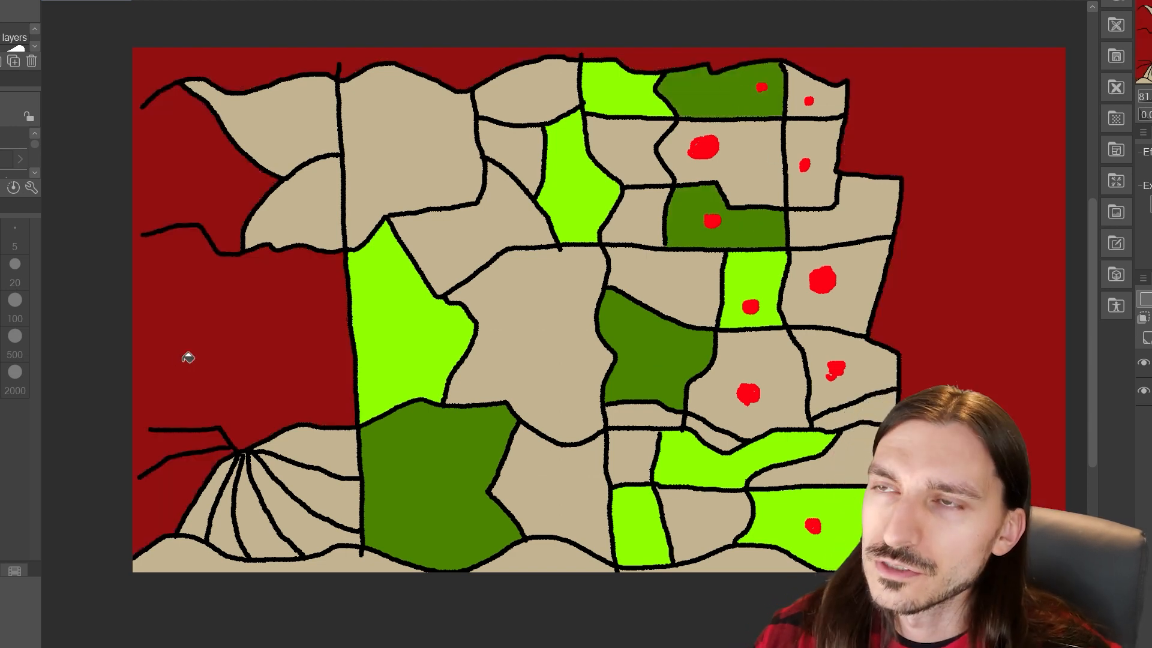
{"action": "key", "text": "ctrl+z"}
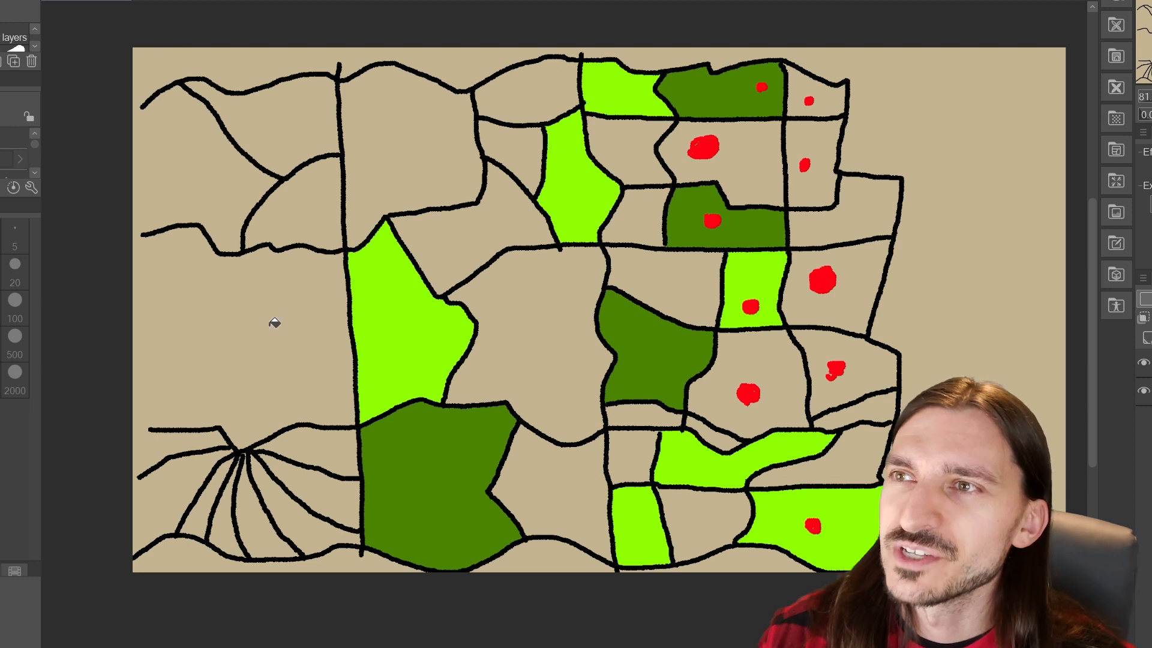
- Fill the north-central and northwestern territories and the large-dotted northeastern territory with brown
{"action": "left_click", "coordinate": [360, 132]}
{"action": "left_click", "coordinate": [326, 115]}
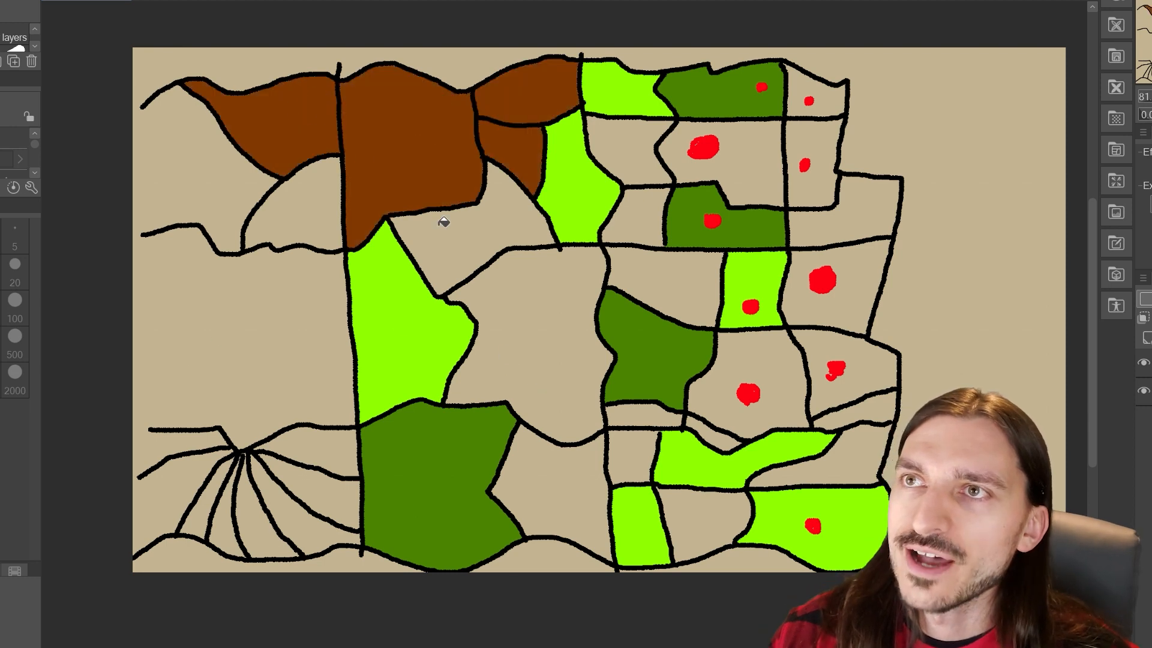
{"action": "left_click", "coordinate": [738, 162]}
- Fill the middle-western region and all the fanned-out southwestern wedges with dark red
{"action": "left_click", "coordinate": [264, 368]}
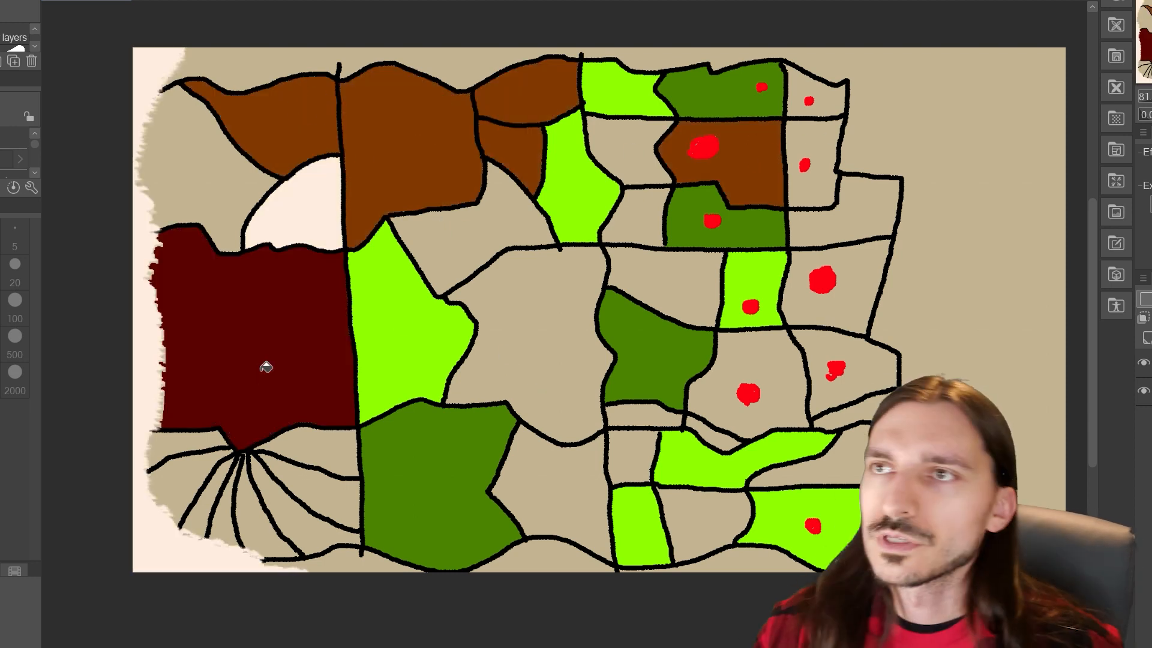
{"action": "left_click", "coordinate": [327, 448]}
{"action": "left_click", "coordinate": [274, 527]}
{"action": "left_click", "coordinate": [270, 529]}
{"action": "left_click", "coordinate": [228, 521]}
{"action": "left_click", "coordinate": [198, 515]}
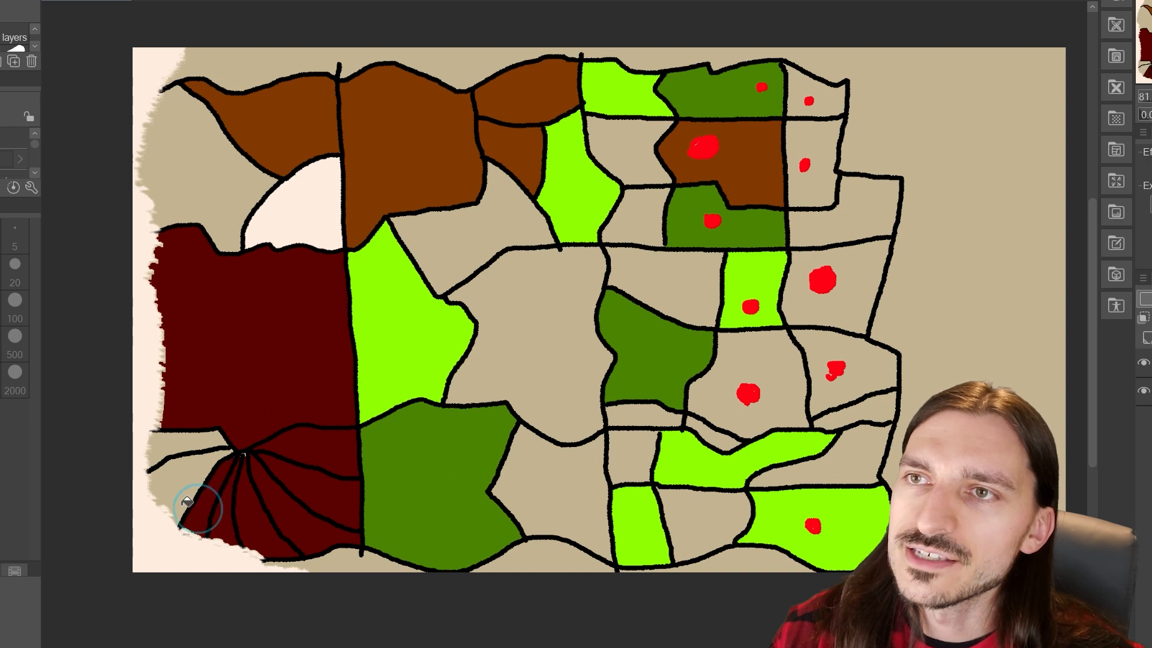
{"action": "left_click", "coordinate": [174, 477]}
{"action": "left_click", "coordinate": [169, 440]}
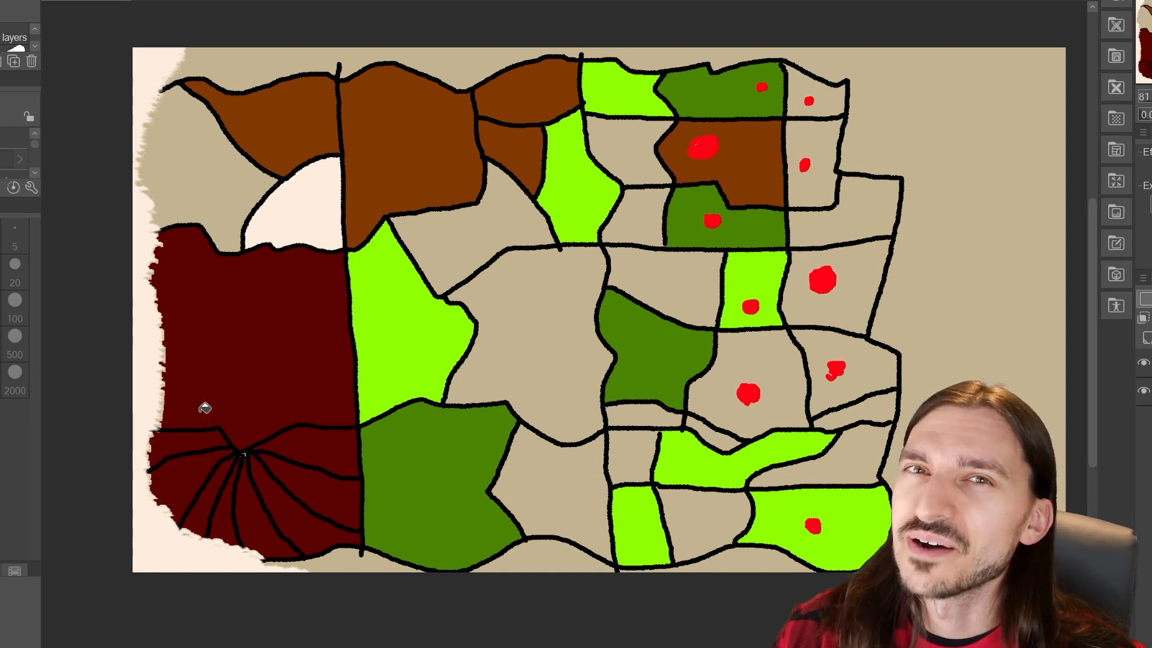
- Fill the south-central and large-dotted eastern territories with dark blue, and the central territories and one north of them with dark teal
{"action": "left_click", "coordinate": [540, 499]}
{"action": "left_click", "coordinate": [834, 282]}
{"action": "left_click", "coordinate": [532, 327]}
{"action": "left_click", "coordinate": [468, 240]}
{"action": "left_click", "coordinate": [630, 142]}
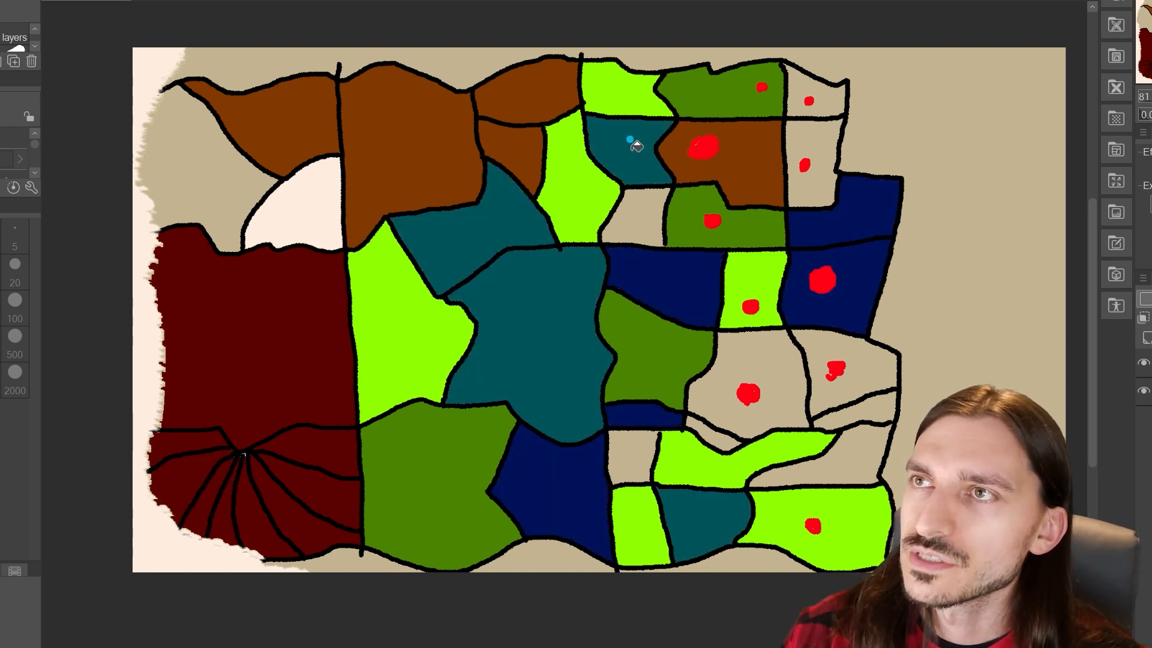
- Fill the remaining eastern territories with light cyan, and the northeastern corner and the dotted east-coast territory with dark grey
{"action": "left_click", "coordinate": [750, 384]}
{"action": "left_click", "coordinate": [630, 457]}
{"action": "left_click", "coordinate": [852, 408]}
{"action": "left_click", "coordinate": [860, 448]}
{"action": "left_click", "coordinate": [831, 134]}
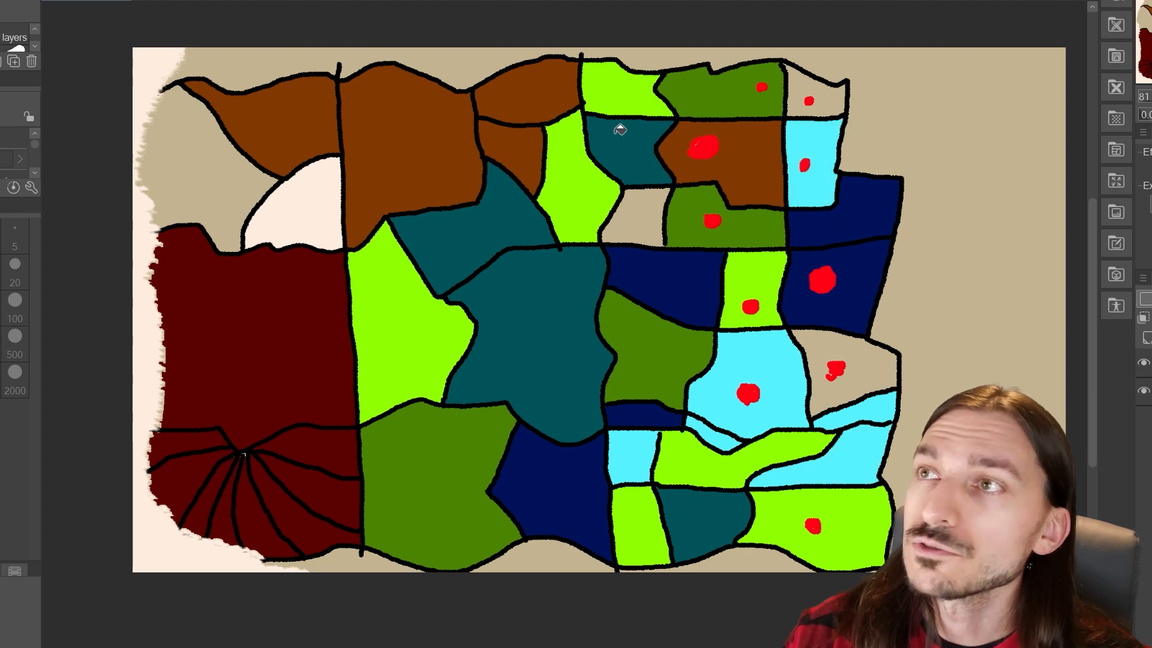
{"action": "left_click", "coordinate": [627, 201]}
{"action": "left_click", "coordinate": [811, 87]}
{"action": "left_click", "coordinate": [858, 356]}
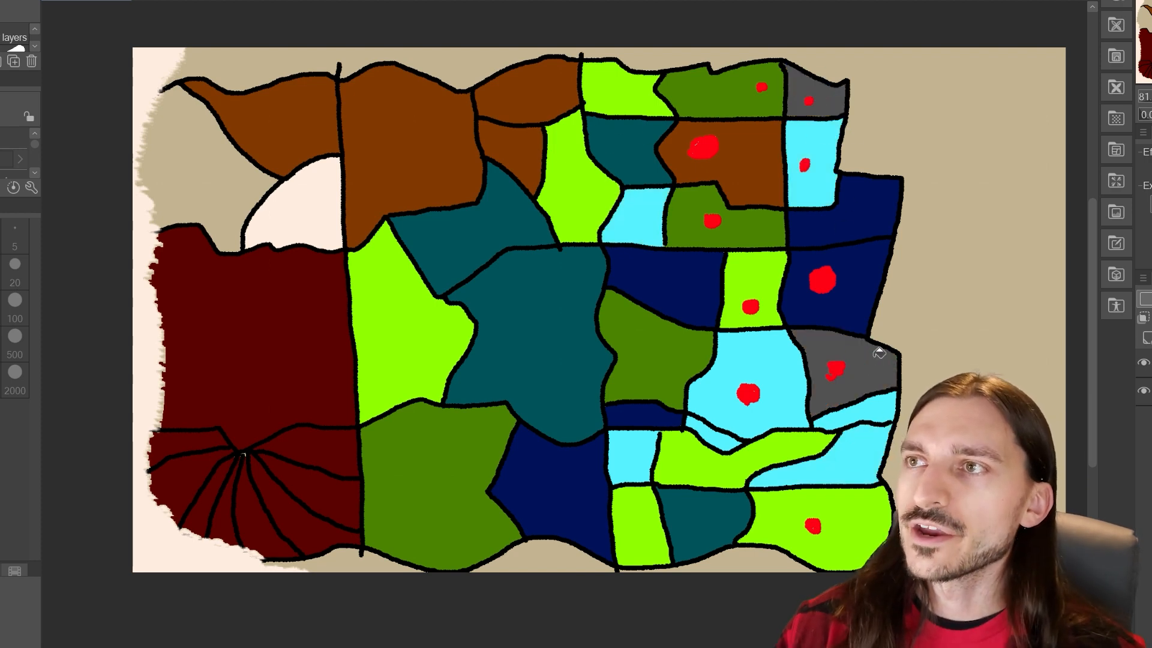